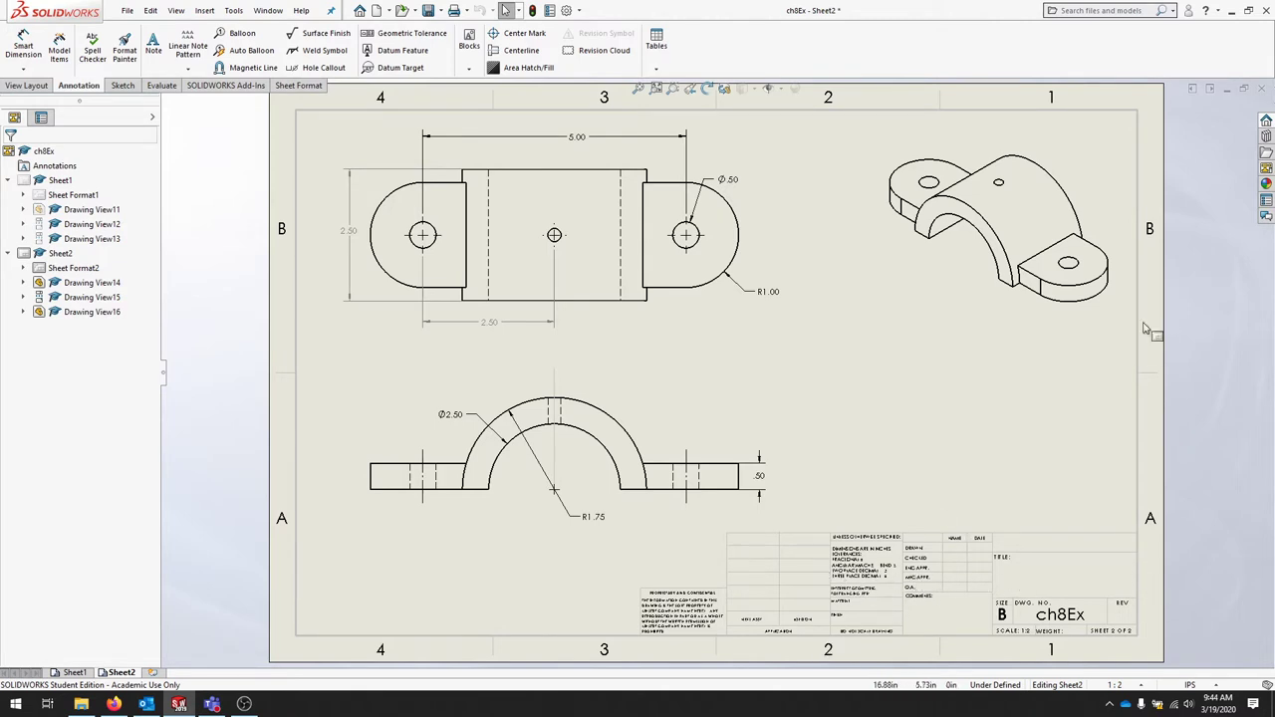
# - Bring up the context menu on an empty area of Sheet2
pyautogui.rightClick(853, 390)
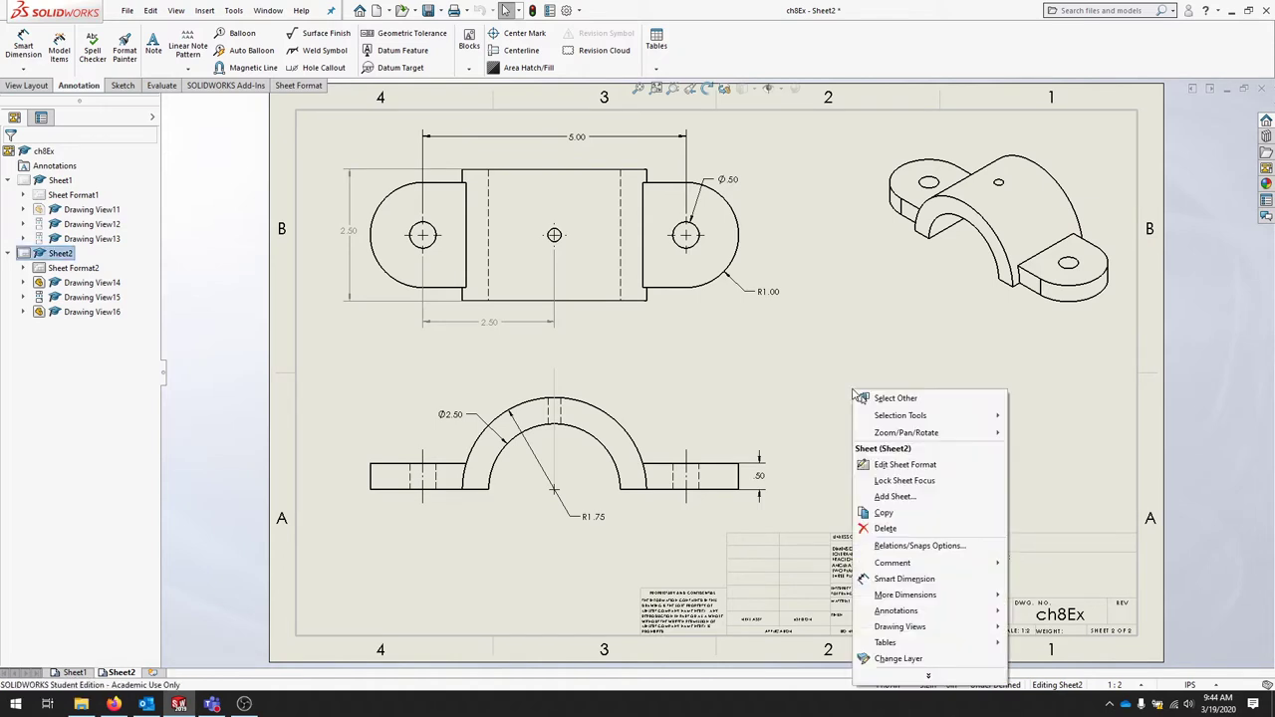
# - Switch Sheet2 to Edit Sheet Format and zoom in on the title block
pyautogui.click(905, 466)
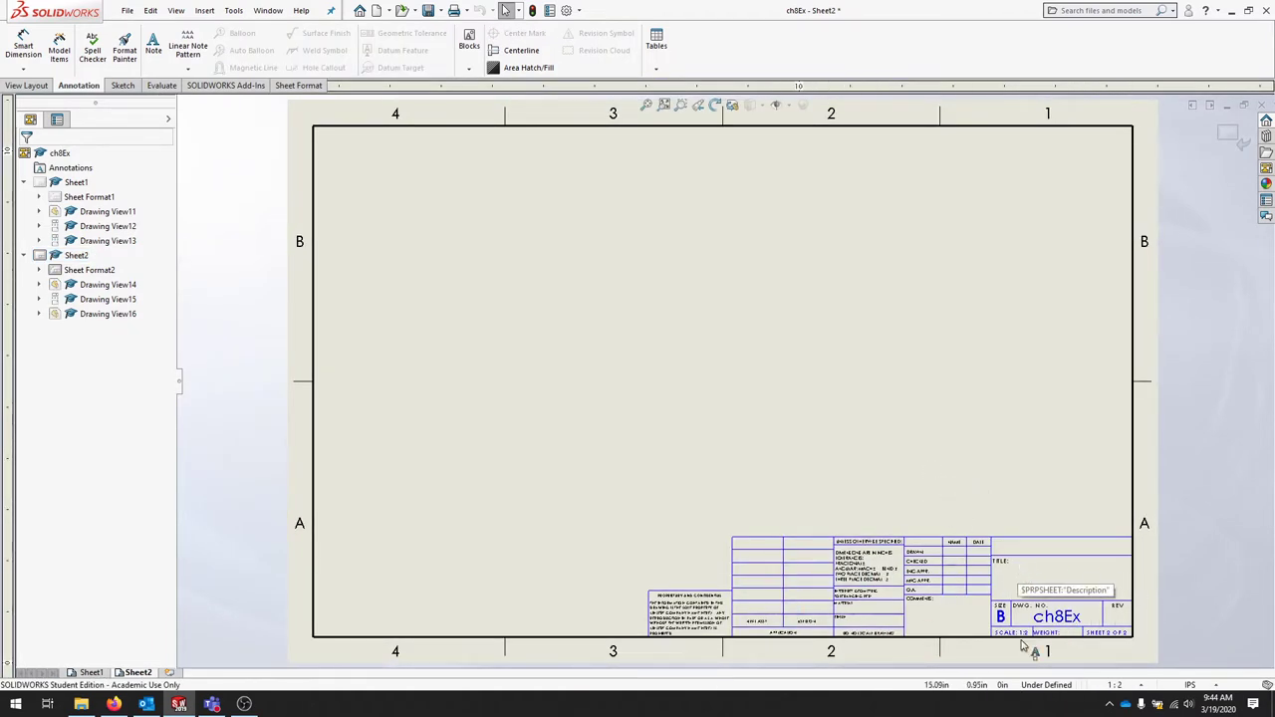
pyautogui.scroll(-1, 897, 611)
pyautogui.scroll(-1, 897, 611)
pyautogui.scroll(-1, 867, 518)
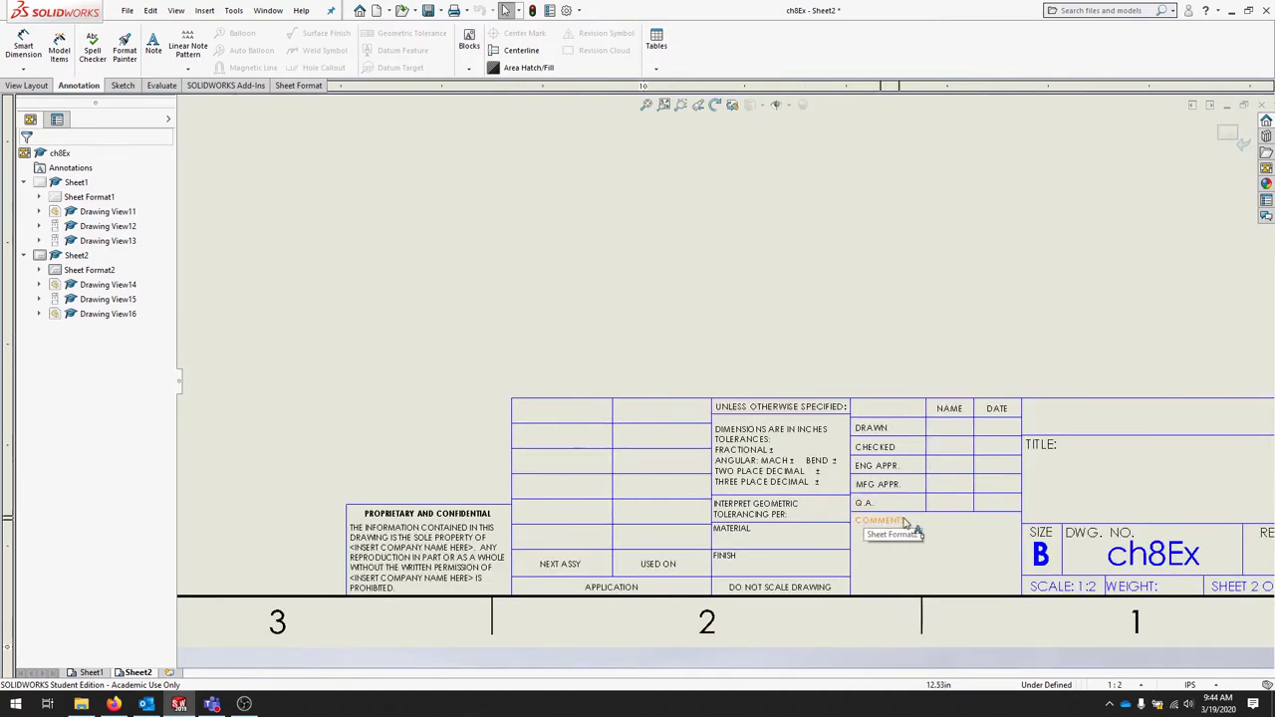
pyautogui.scroll(4, 925, 542)
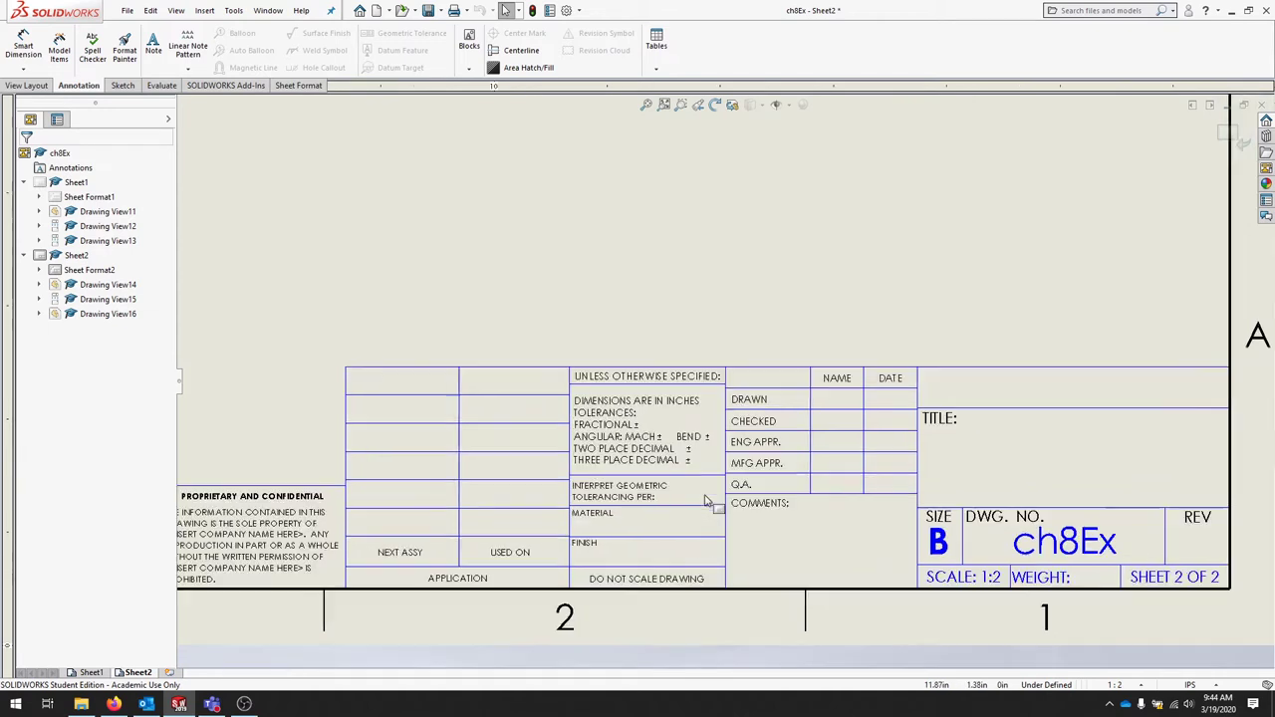
pyautogui.scroll(-1, 698, 538)
pyautogui.scroll(1, 737, 535)
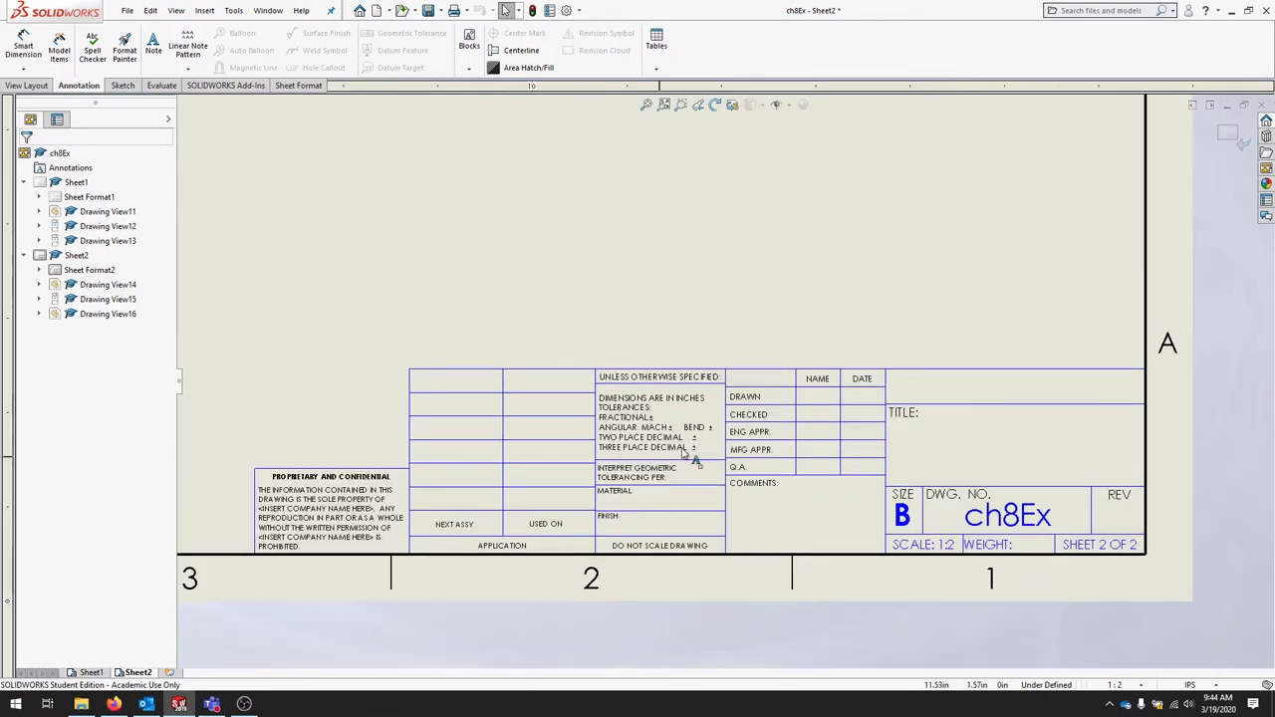
# - Delete the FRACTIONAL ± line from the title block's tolerances note
pyautogui.doubleClick(662, 428)
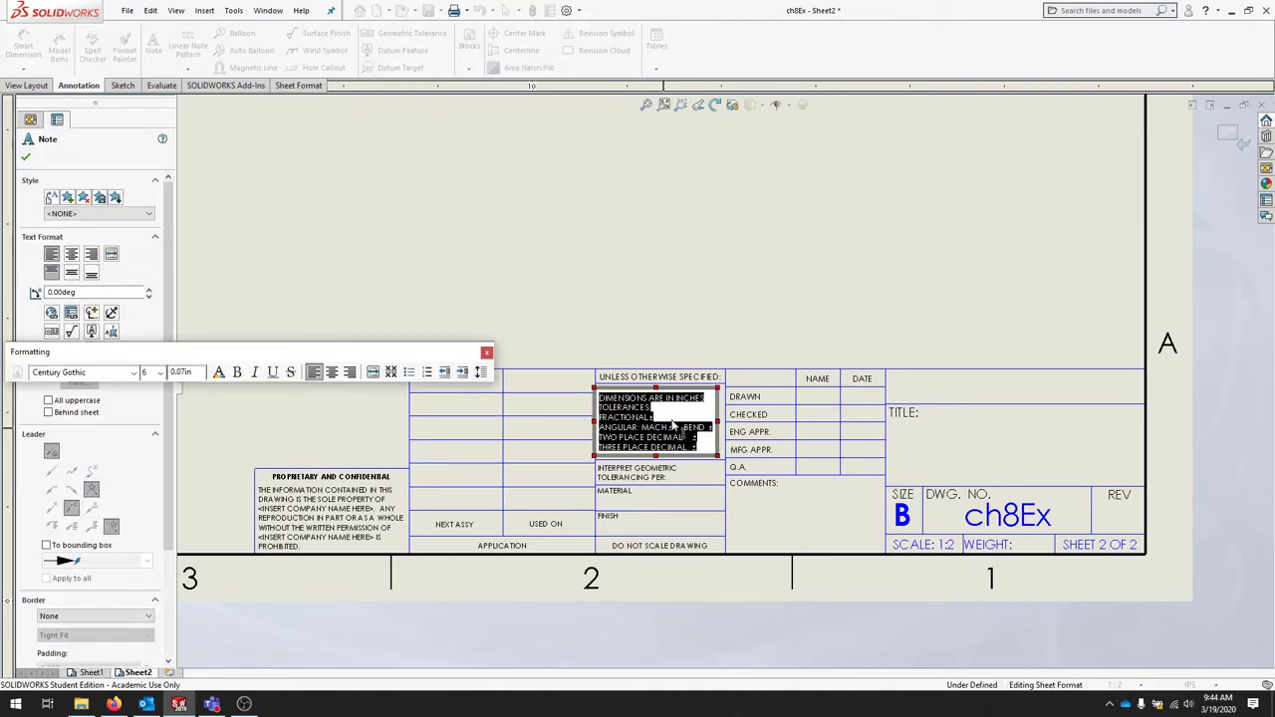
pyautogui.click(645, 423)
pyautogui.doubleClick(639, 420)
pyautogui.click(640, 425)
pyautogui.moveTo(656, 418); pyautogui.dragTo(602, 418)
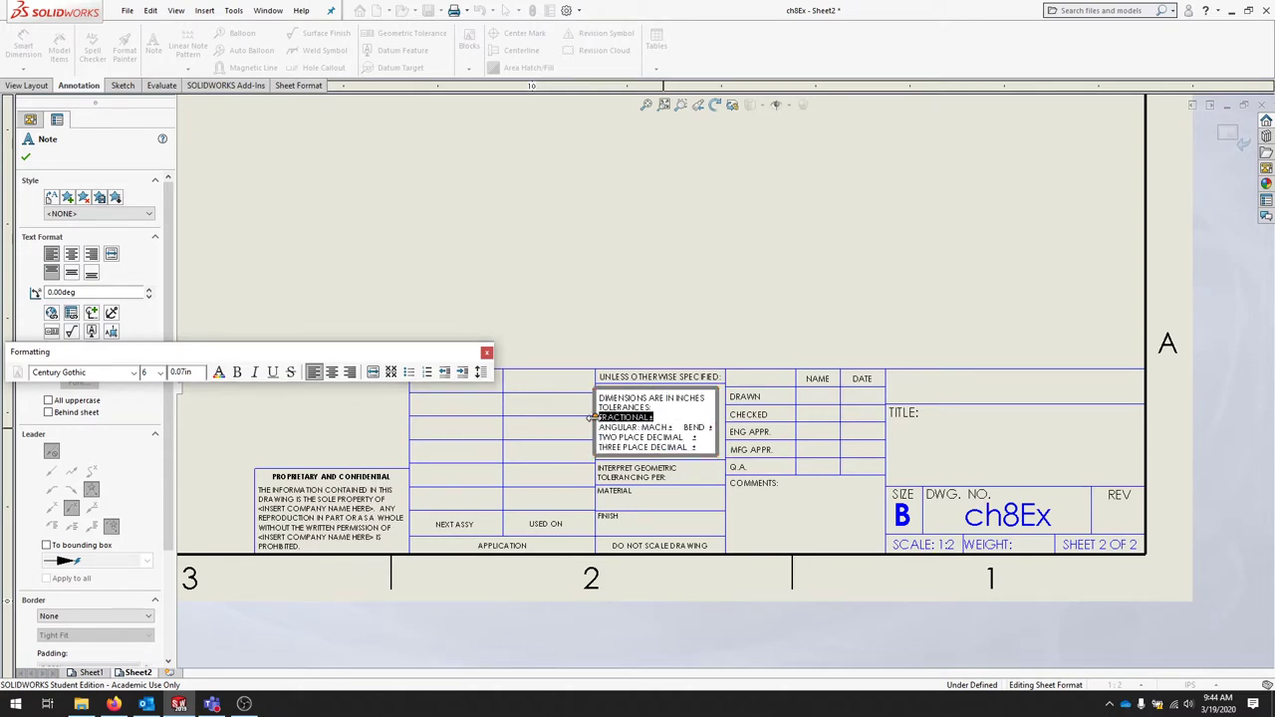
pyautogui.press('Delete')
pyautogui.press('Delete')
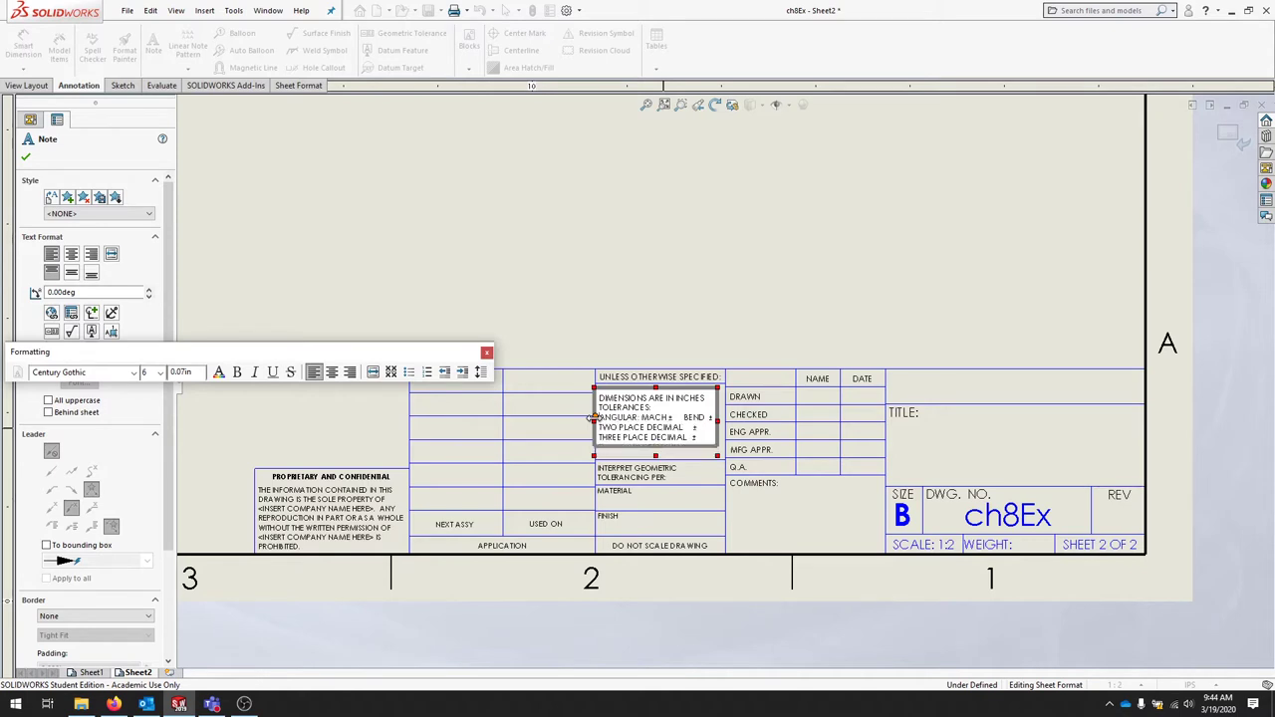
# - Set the angular tolerance to ±0.1 with a degree symbol
pyautogui.click(678, 417)
pyautogui.write('.1 ')
pyautogui.write('0')
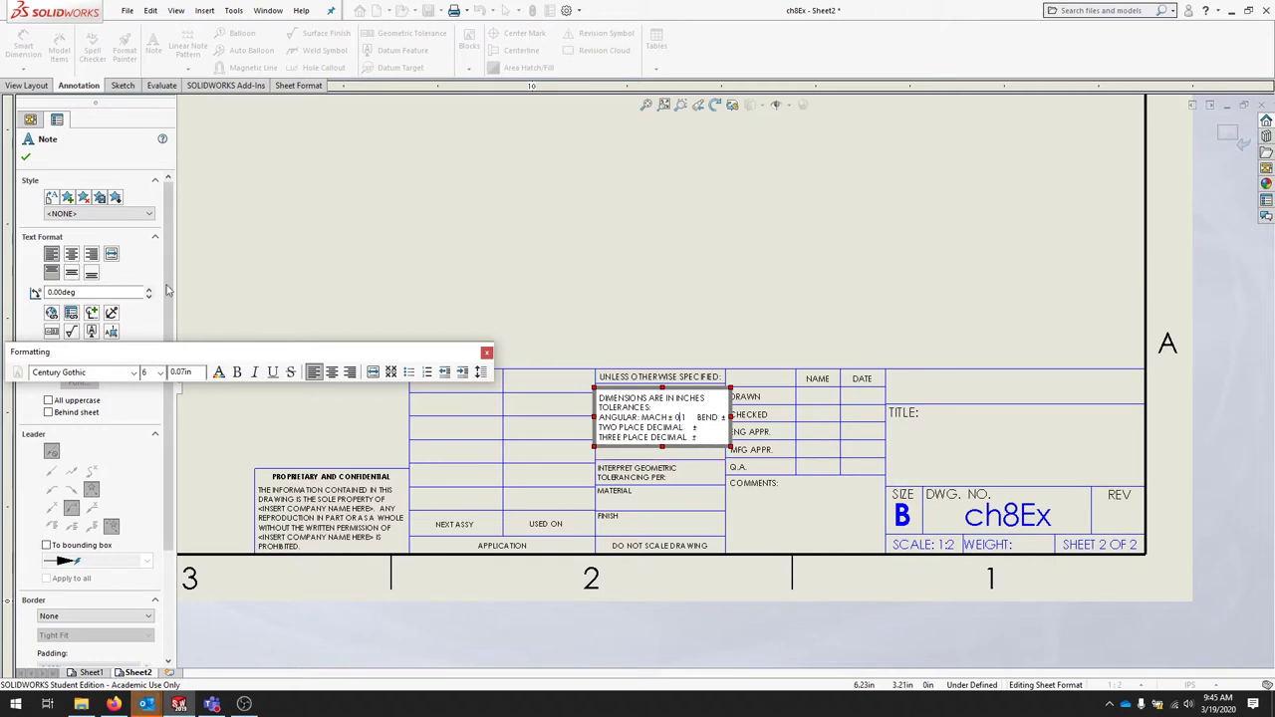
pyautogui.moveTo(203, 352); pyautogui.dragTo(589, 306)
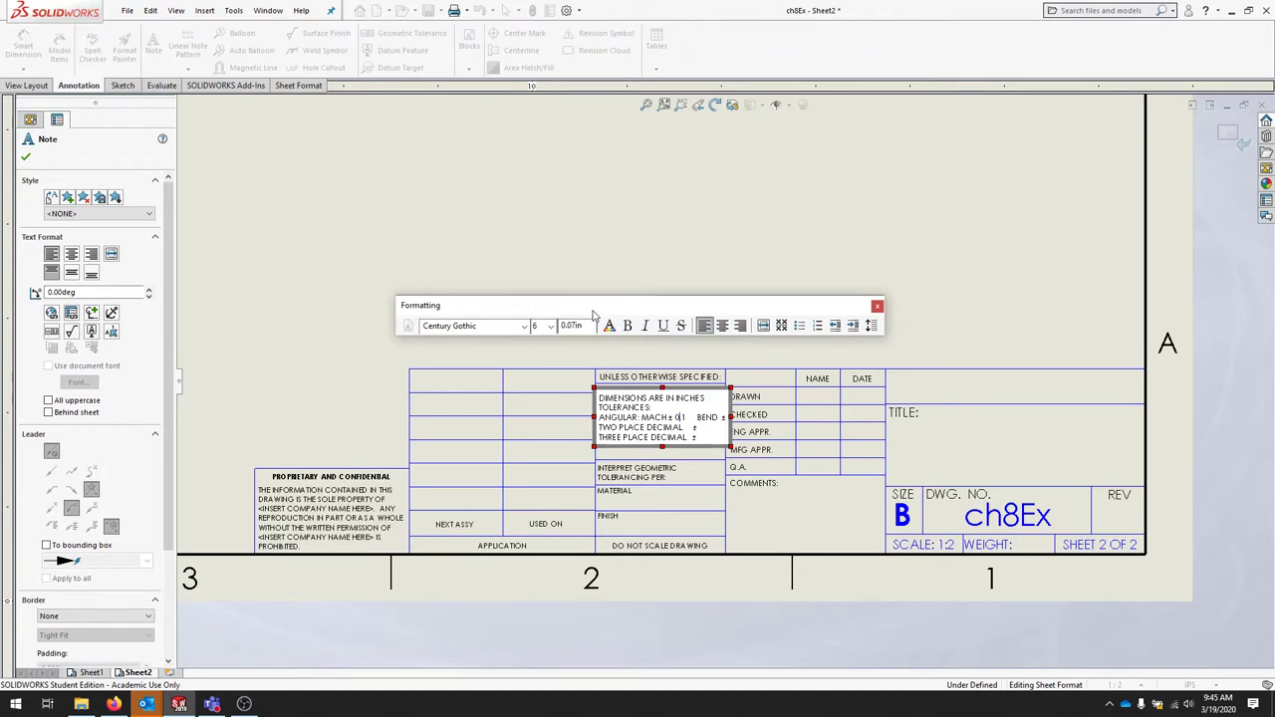
pyautogui.click(92, 316)
pyautogui.click(116, 335)
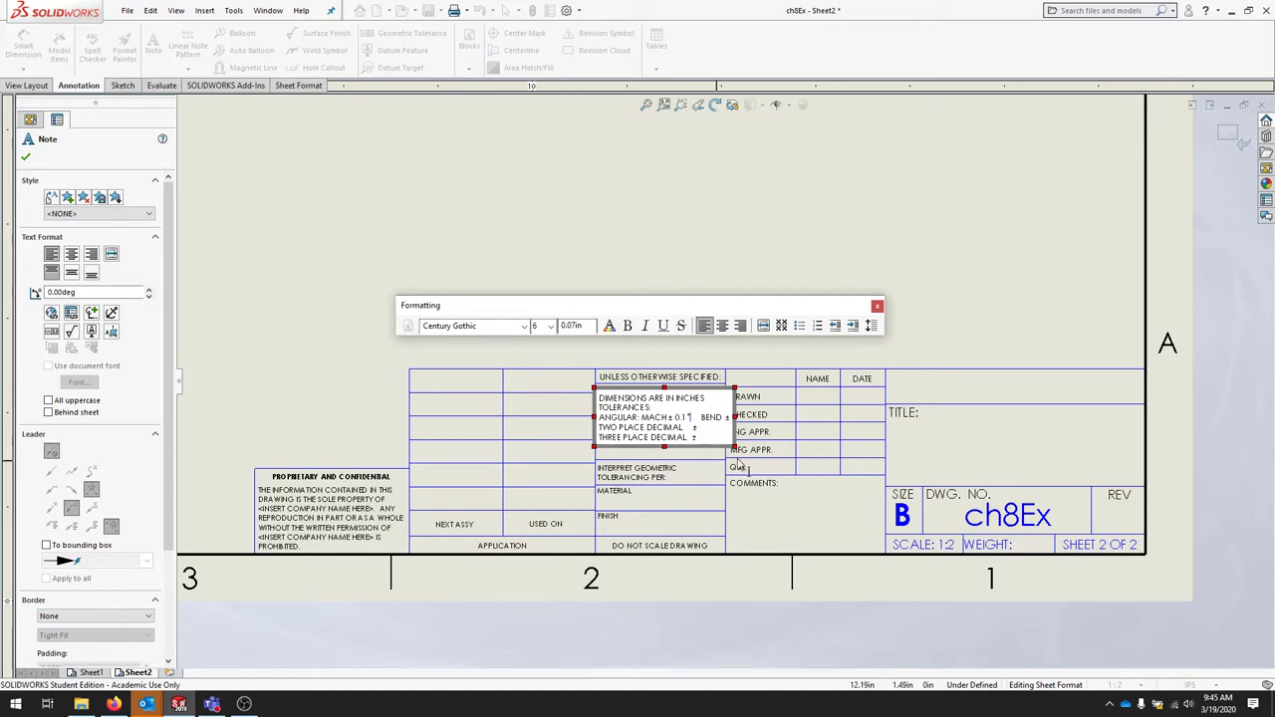
# - Remove BEND ±, set two place ±0.01 and three place ±0.003
pyautogui.moveTo(699, 418); pyautogui.dragTo(738, 421)
pyautogui.press('Delete')
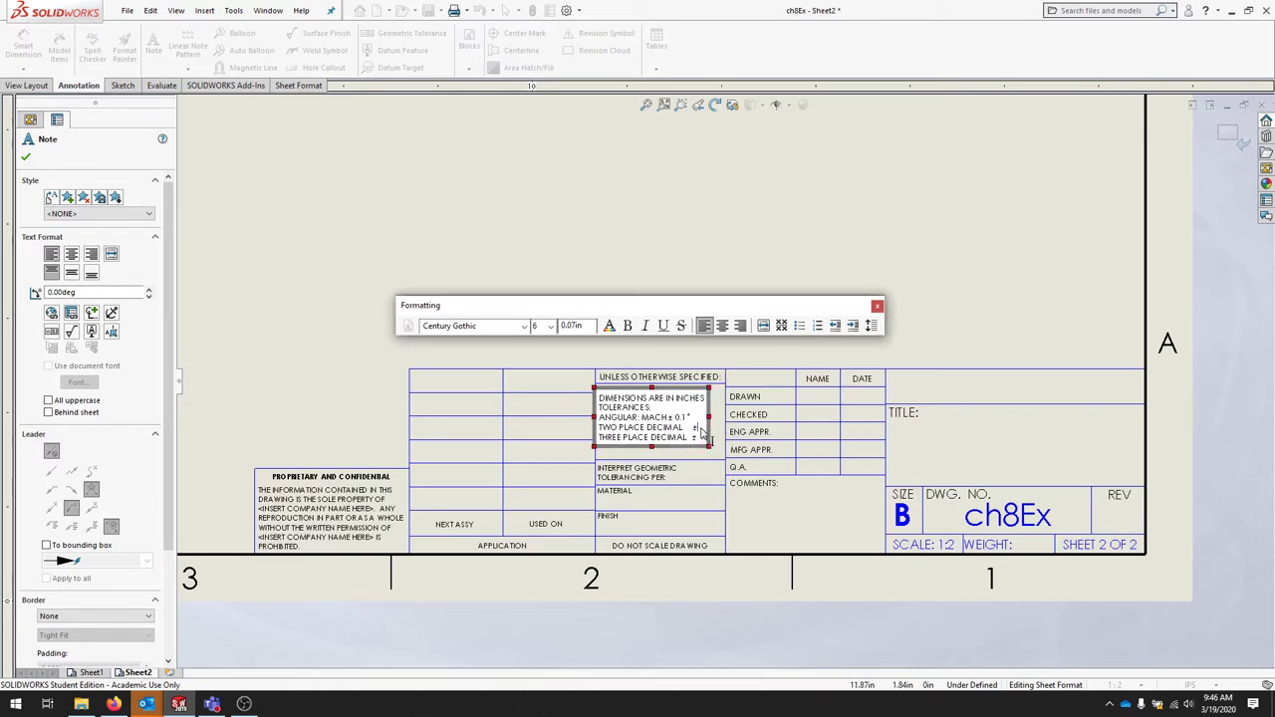
pyautogui.click(701, 428)
pyautogui.write('0.01')
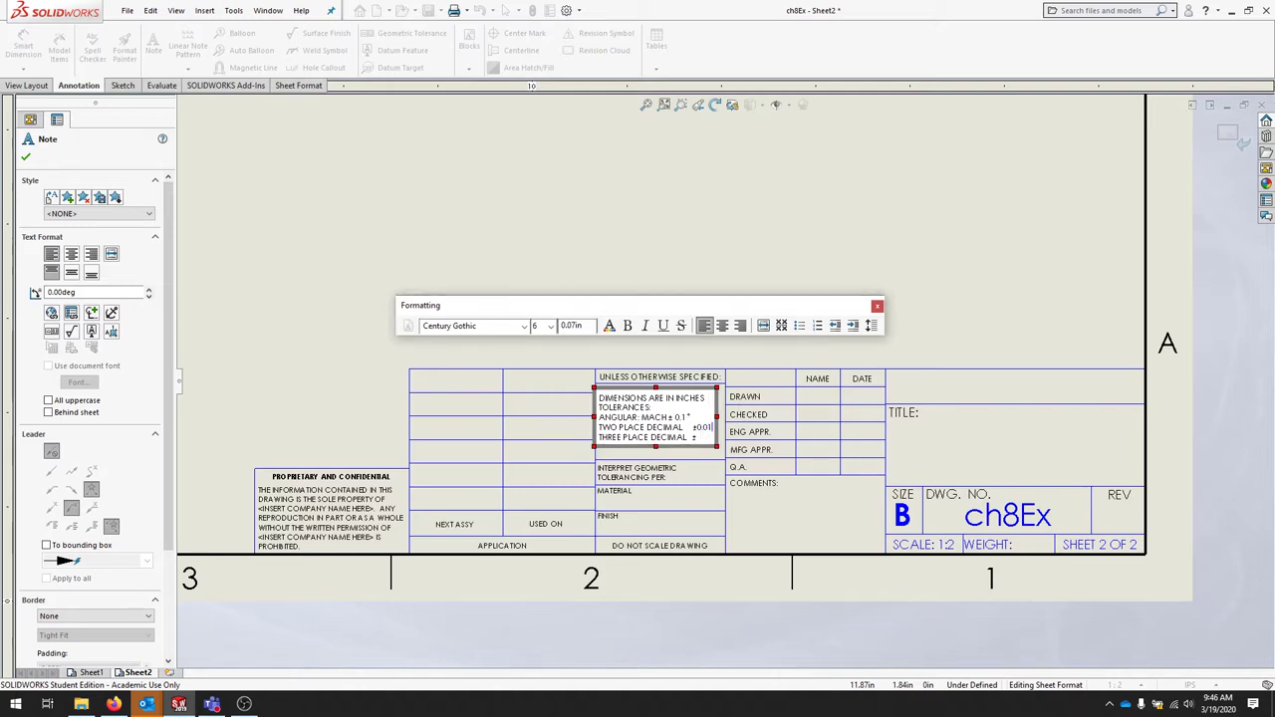
pyautogui.click(698, 438)
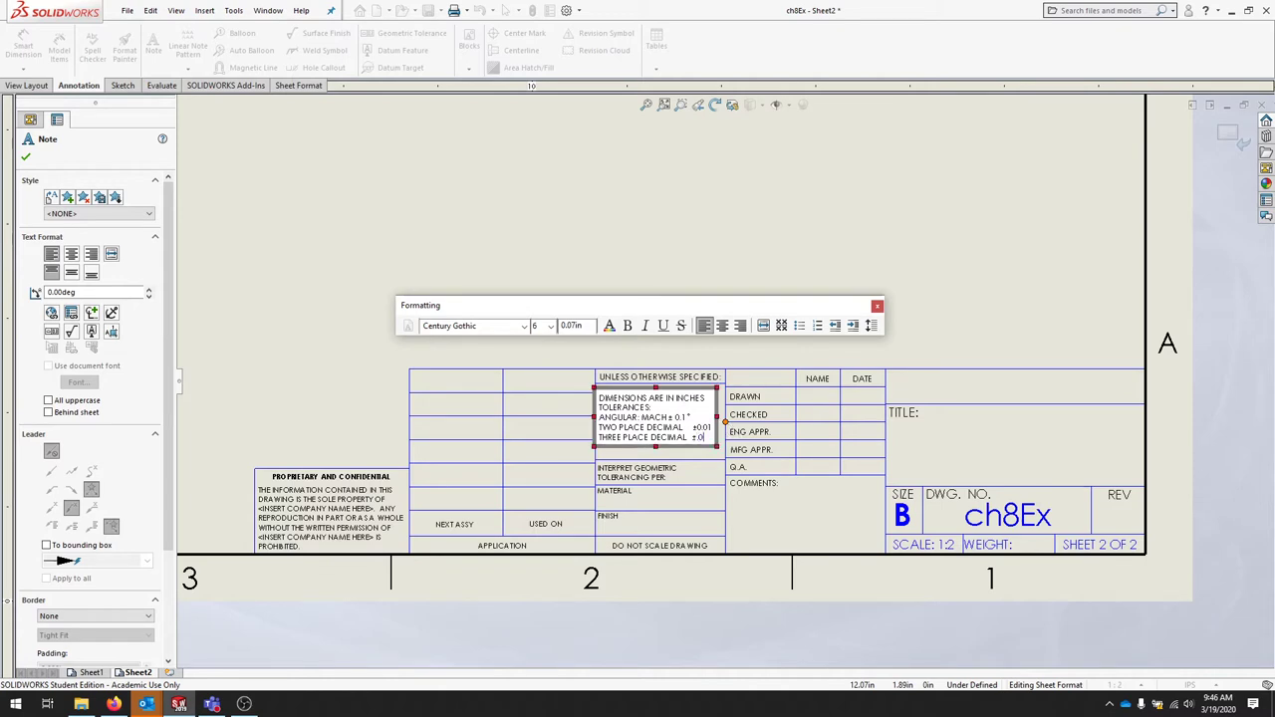
pyautogui.write('0.003')
pyautogui.press('Escape')
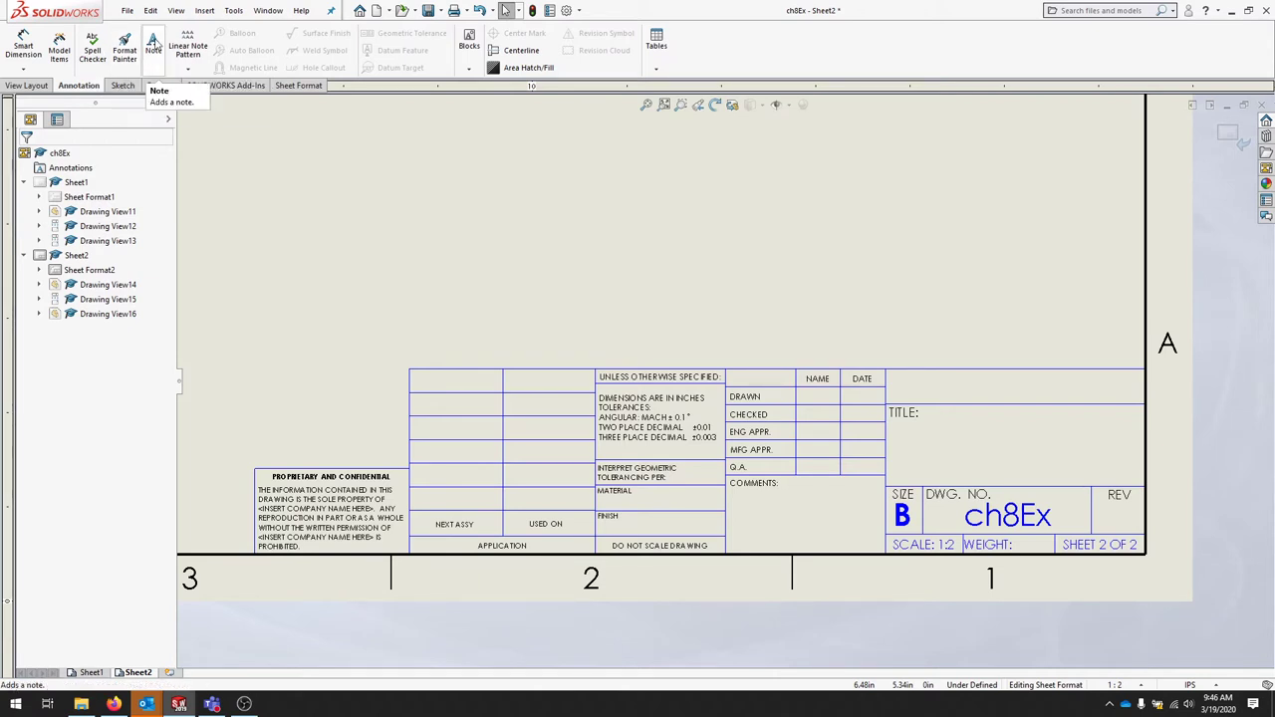
# - Add a no-leader note '1060 Alloy' in the MATERIAL cell at font size 6
pyautogui.click(155, 43)
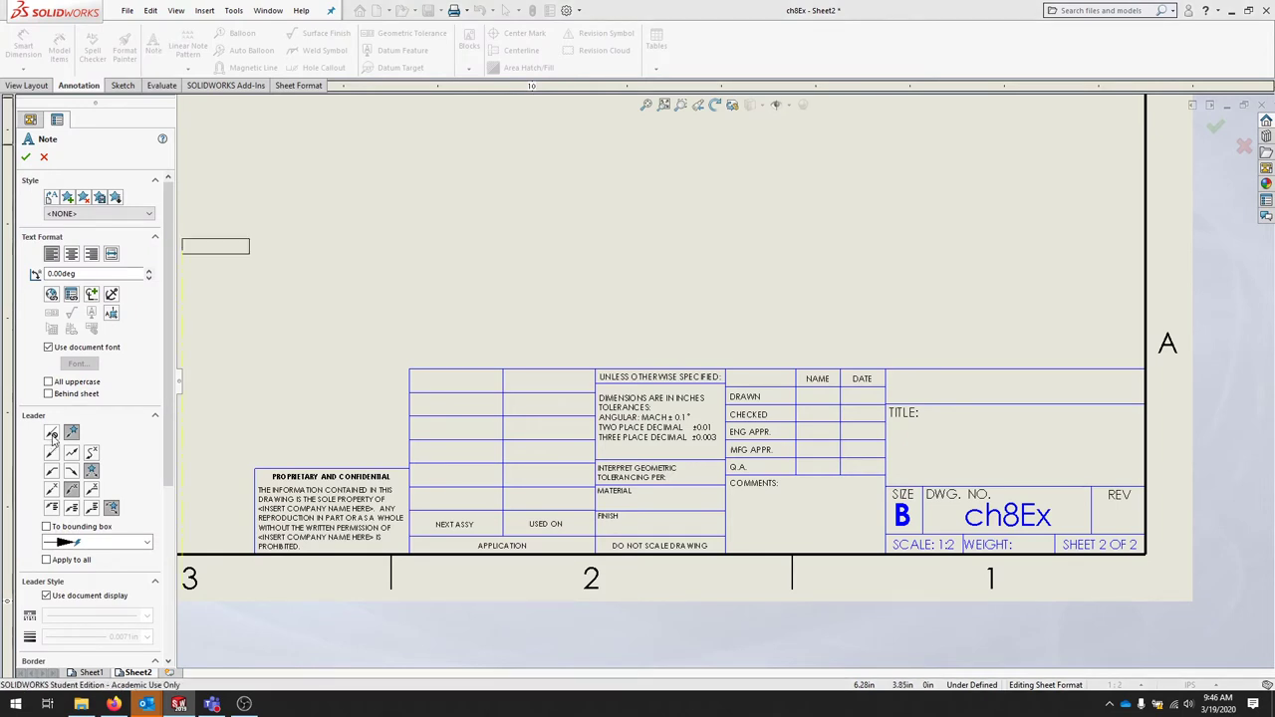
pyautogui.click(52, 434)
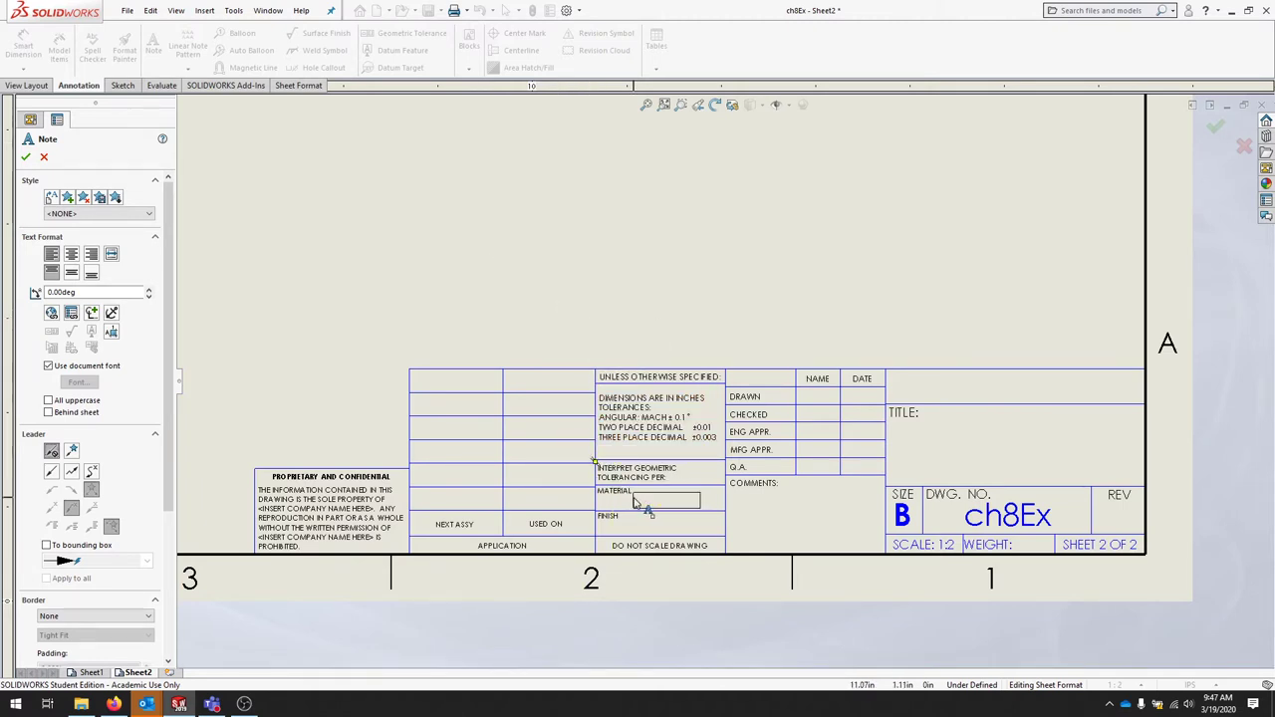
pyautogui.click(634, 497)
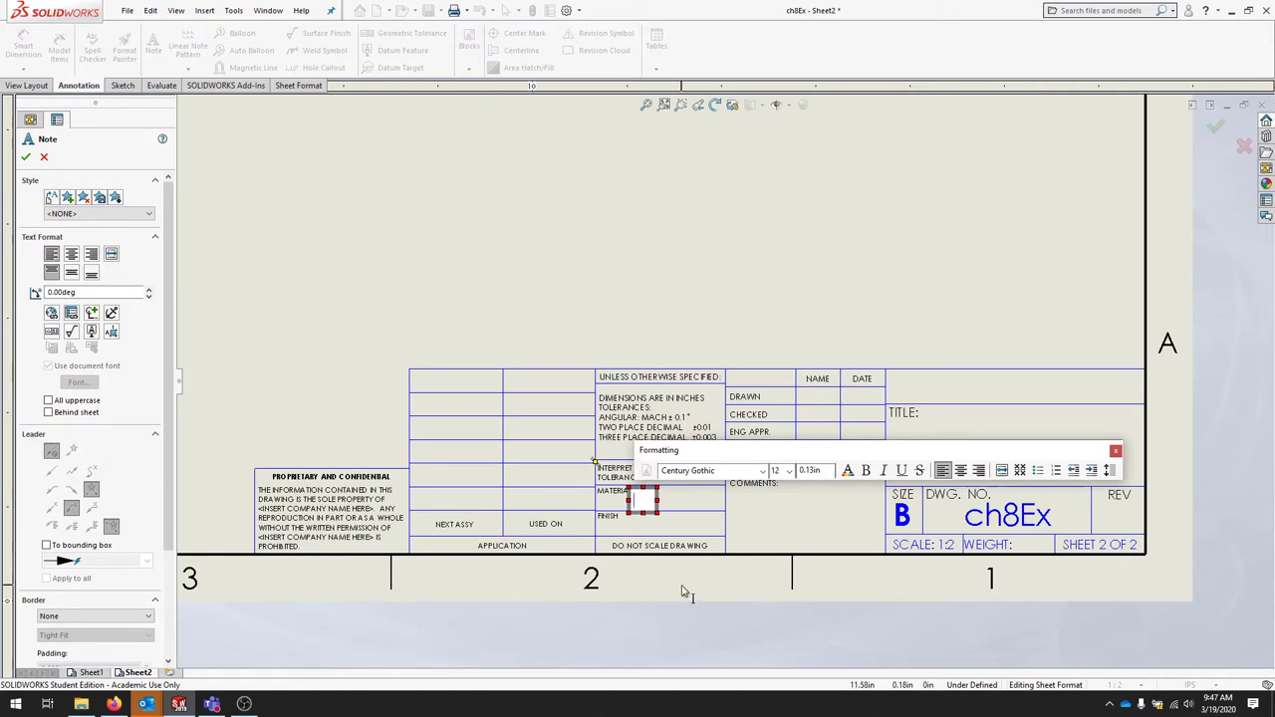
pyautogui.write('1060 A')
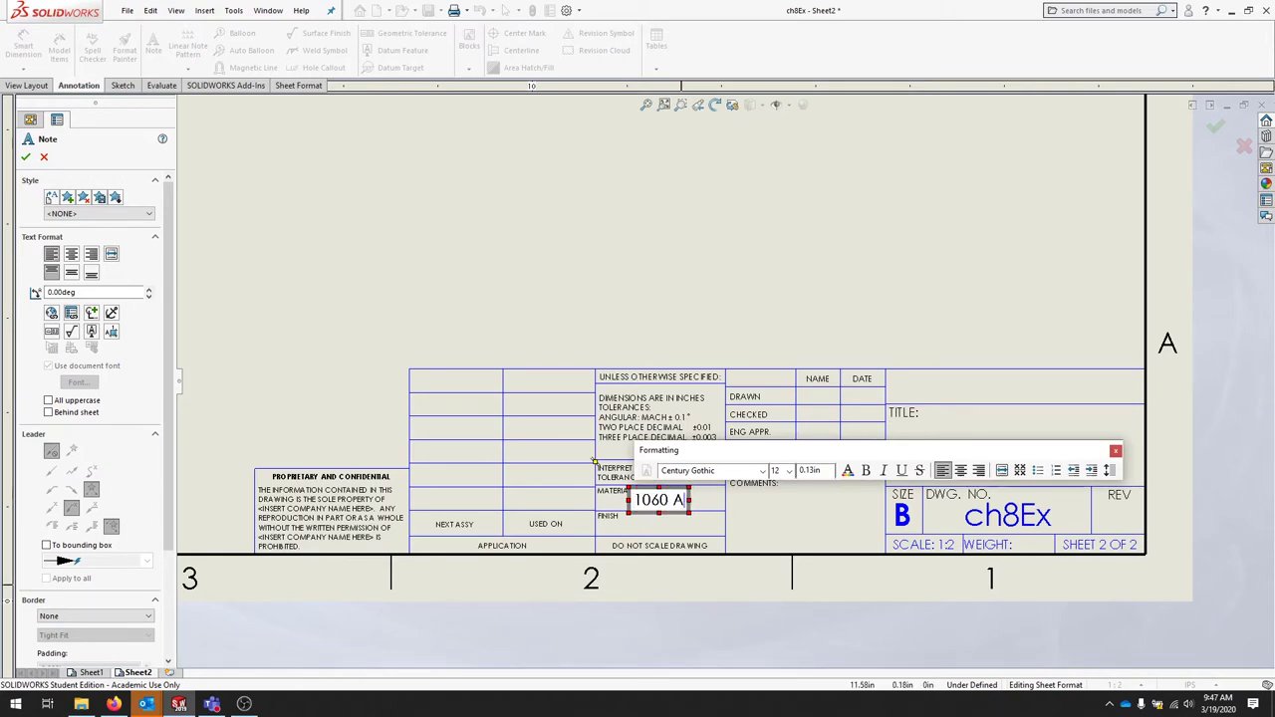
pyautogui.write('lloy')
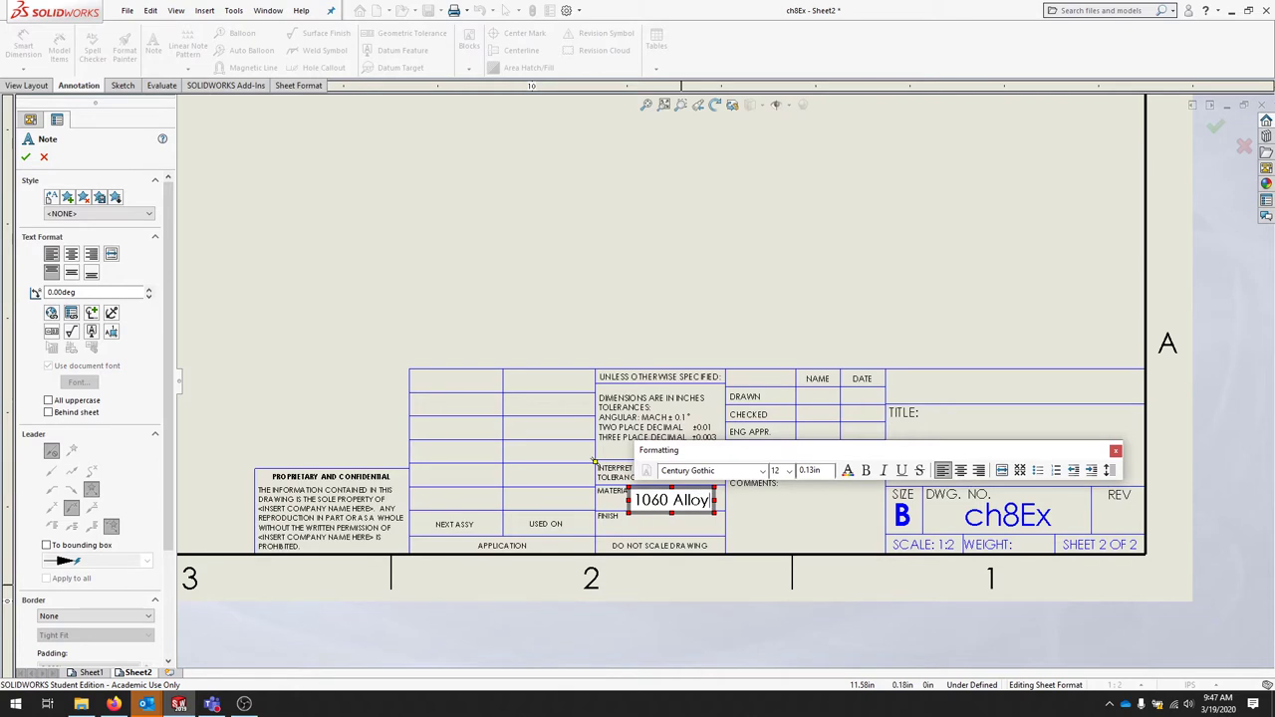
pyautogui.hotkey('ctrl', 'a')
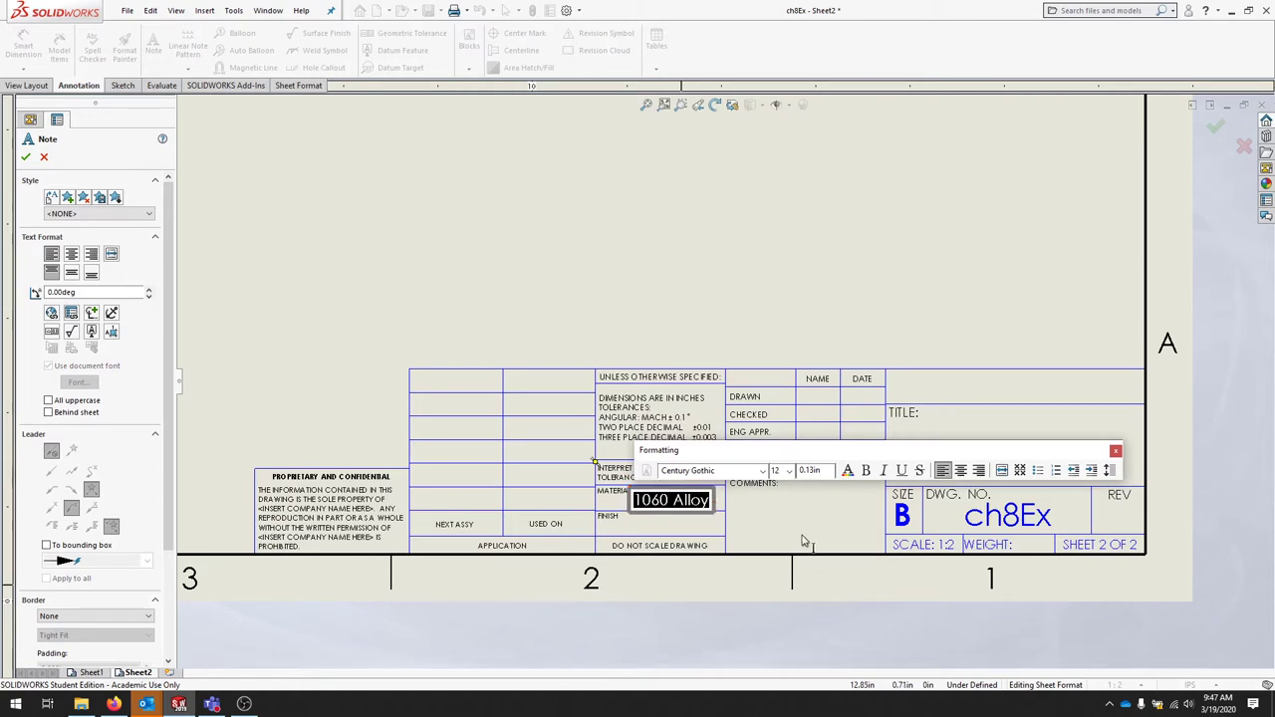
pyautogui.click(790, 471)
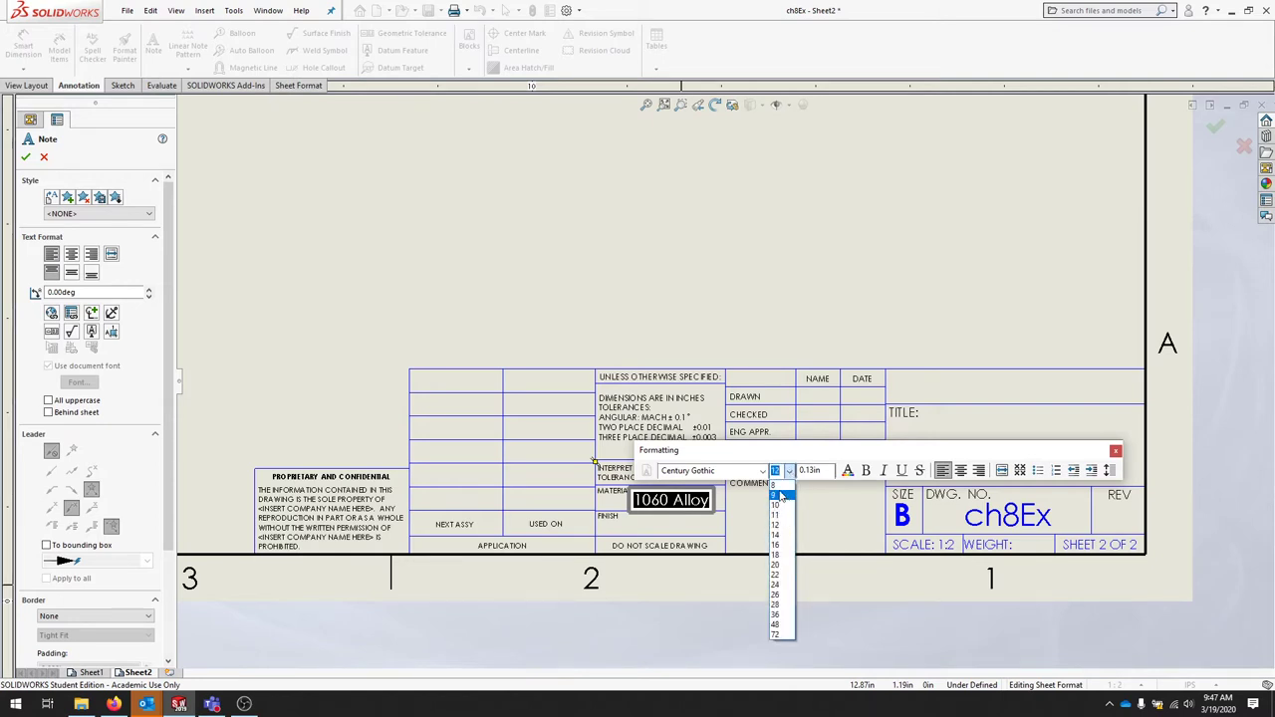
pyautogui.write('6')
pyautogui.press('Return')
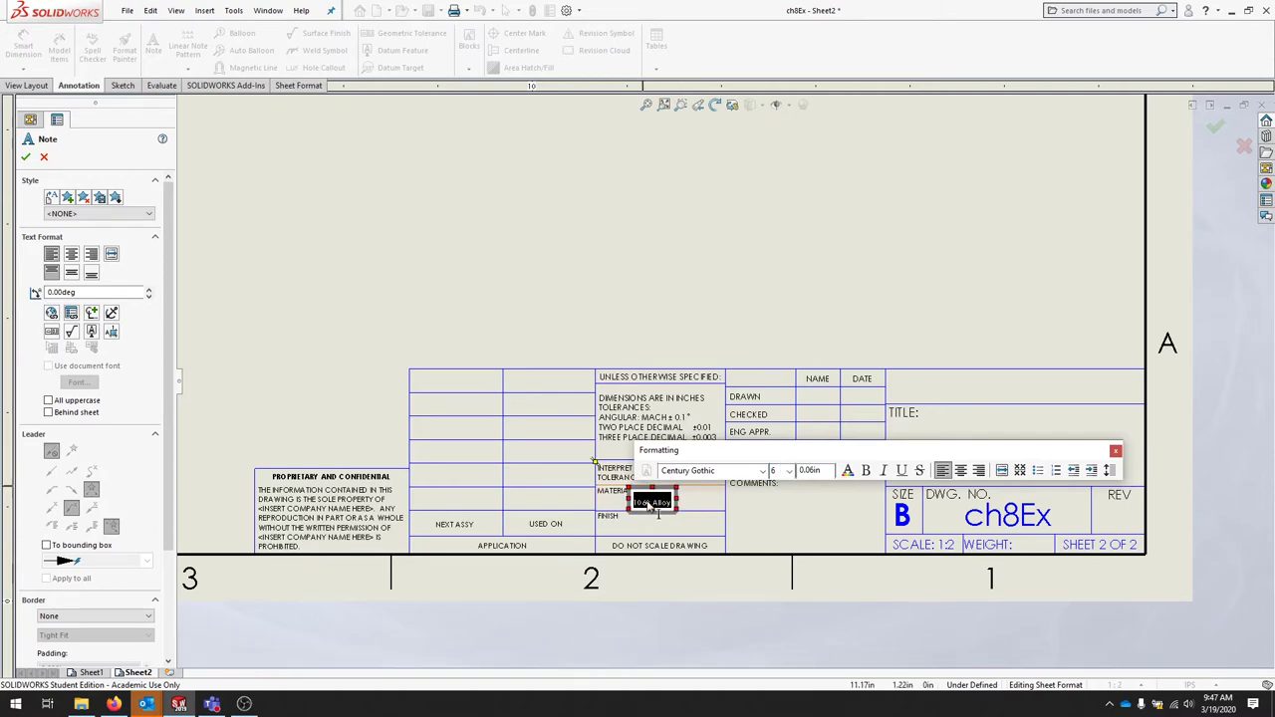
# - Reposition the 1060 ALLOY note within the MATERIAL cell, then switch to the ch7Ex part
pyautogui.click(650, 516)
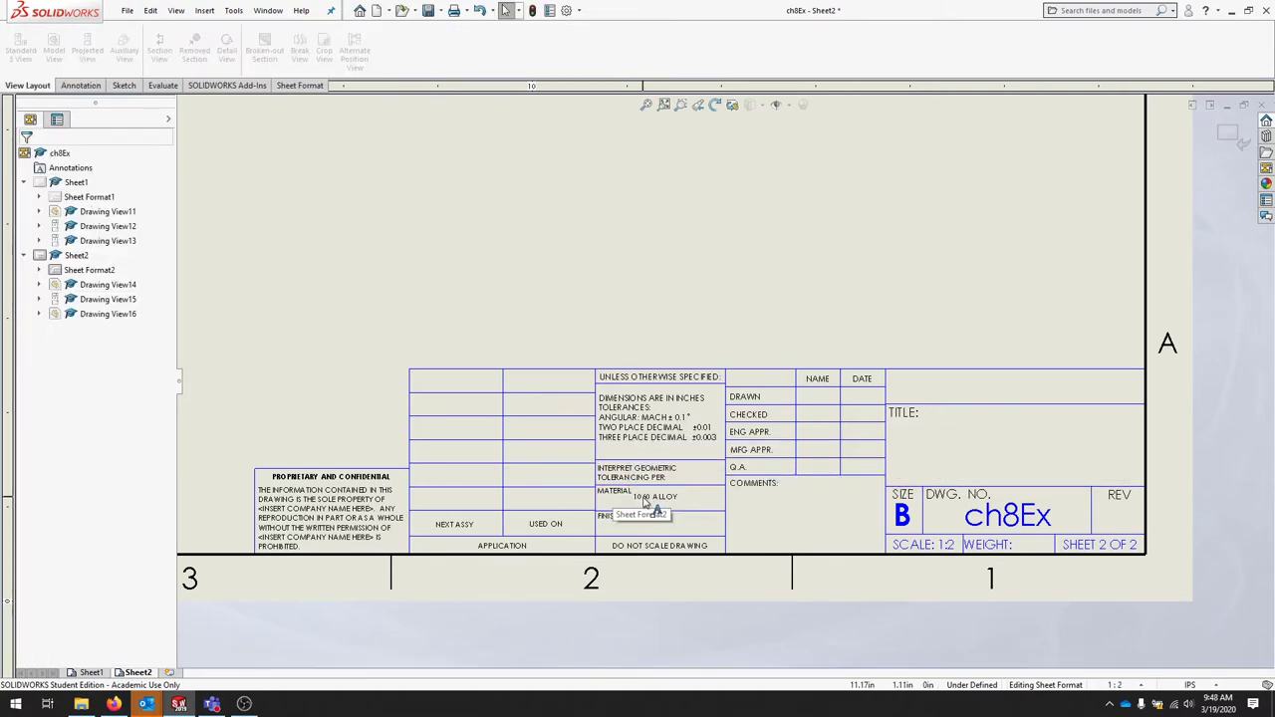
pyautogui.scroll(-4, 650, 501)
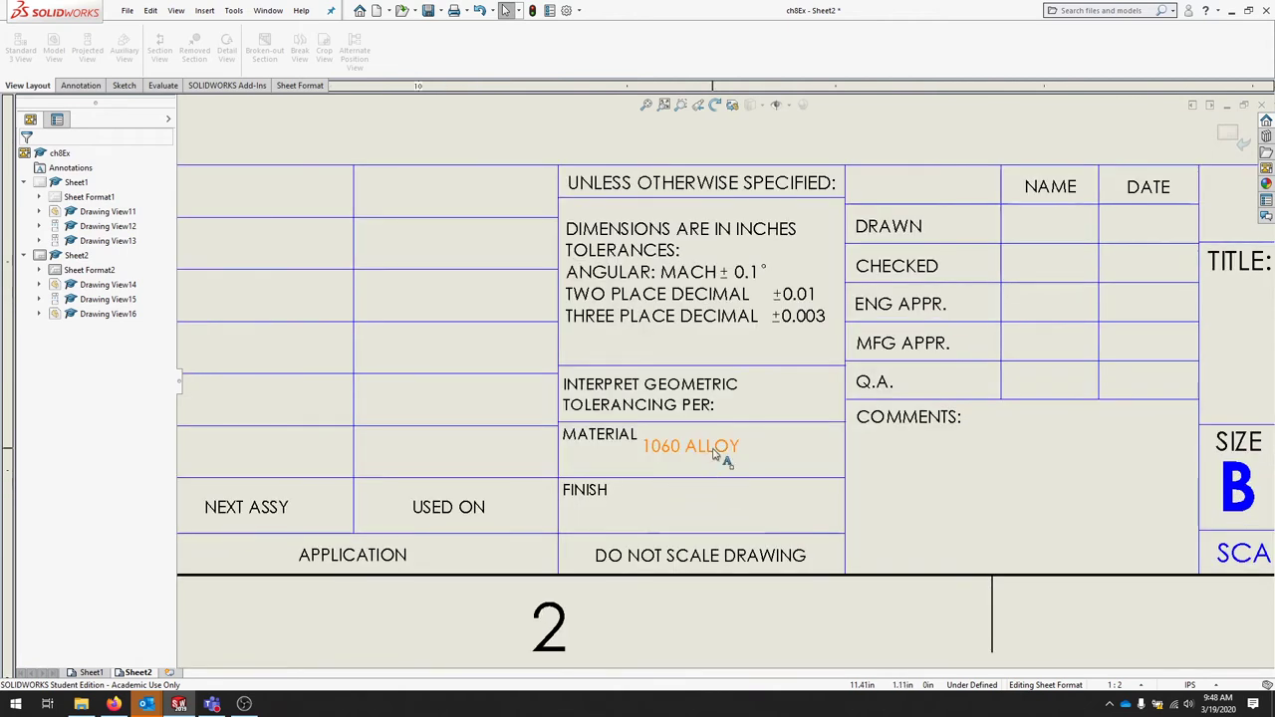
pyautogui.moveTo(715, 453); pyautogui.dragTo(746, 459)
pyautogui.moveTo(1071, 471)
pyautogui.mouseDown(button='middle')
pyautogui.moveTo(524, 475)
pyautogui.moveTo(413, 501)
pyautogui.mouseUp(button='middle')
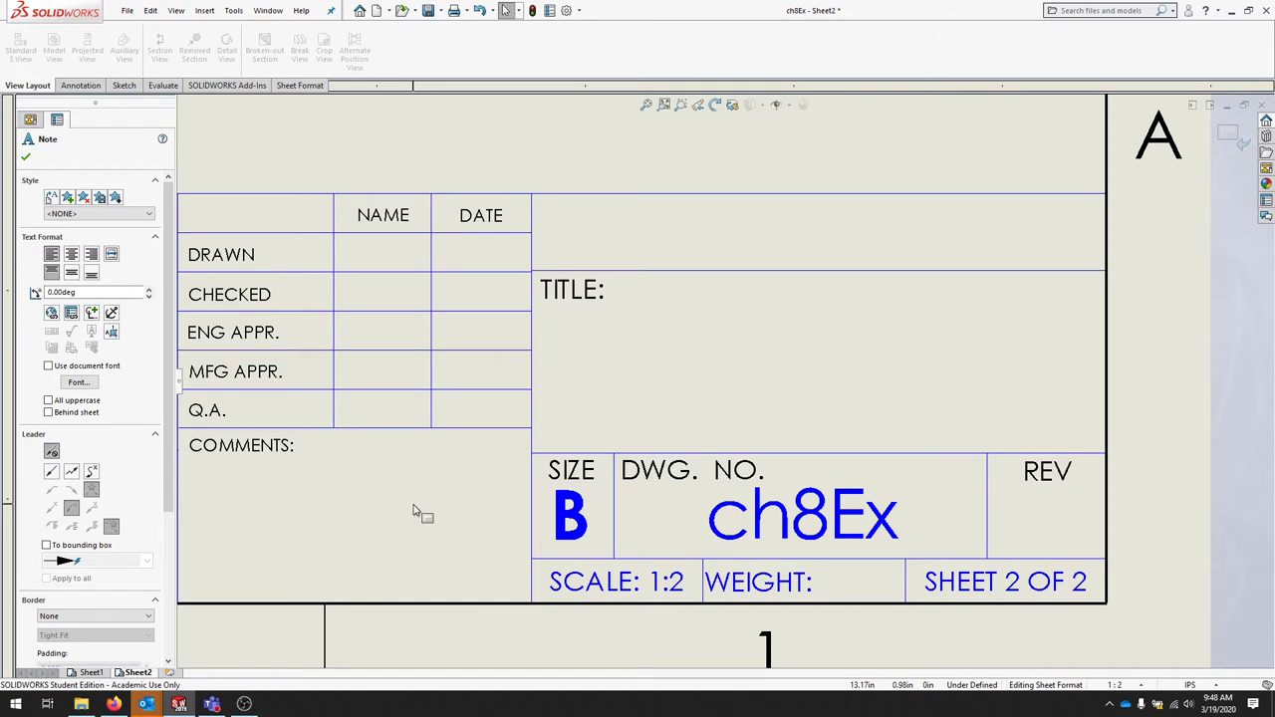
pyautogui.click(414, 510)
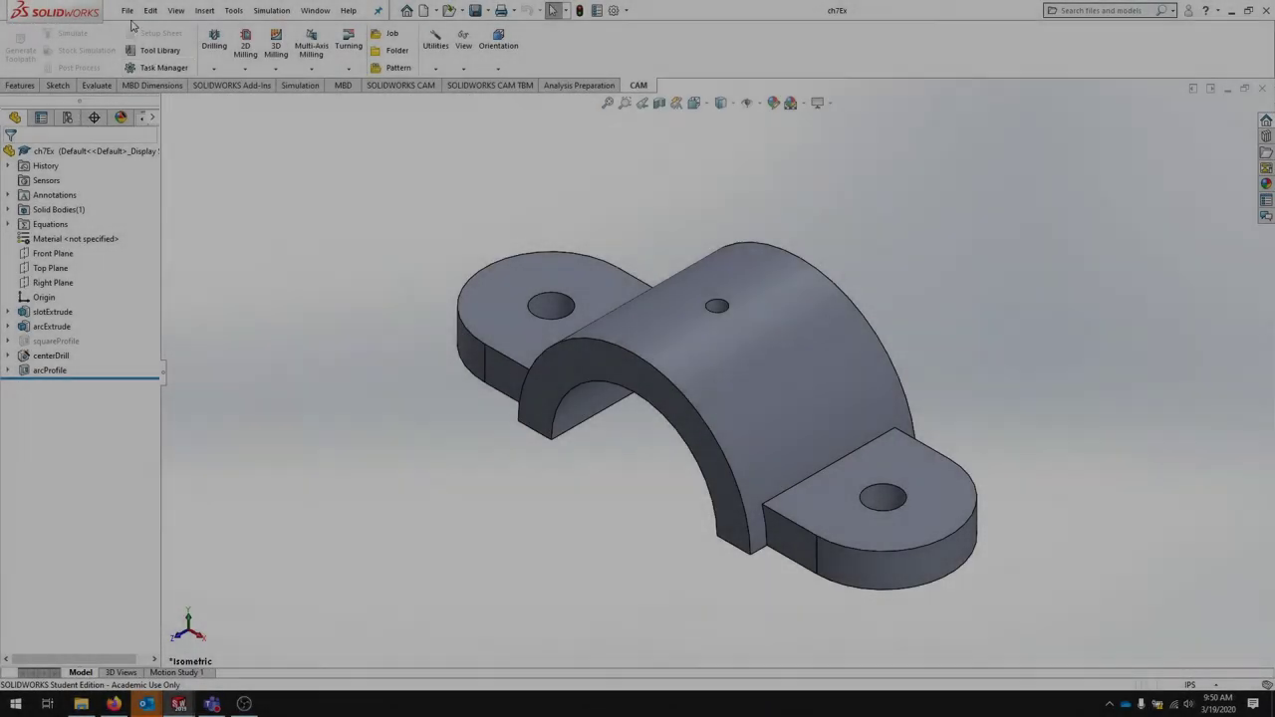
pyautogui.click(128, 10)
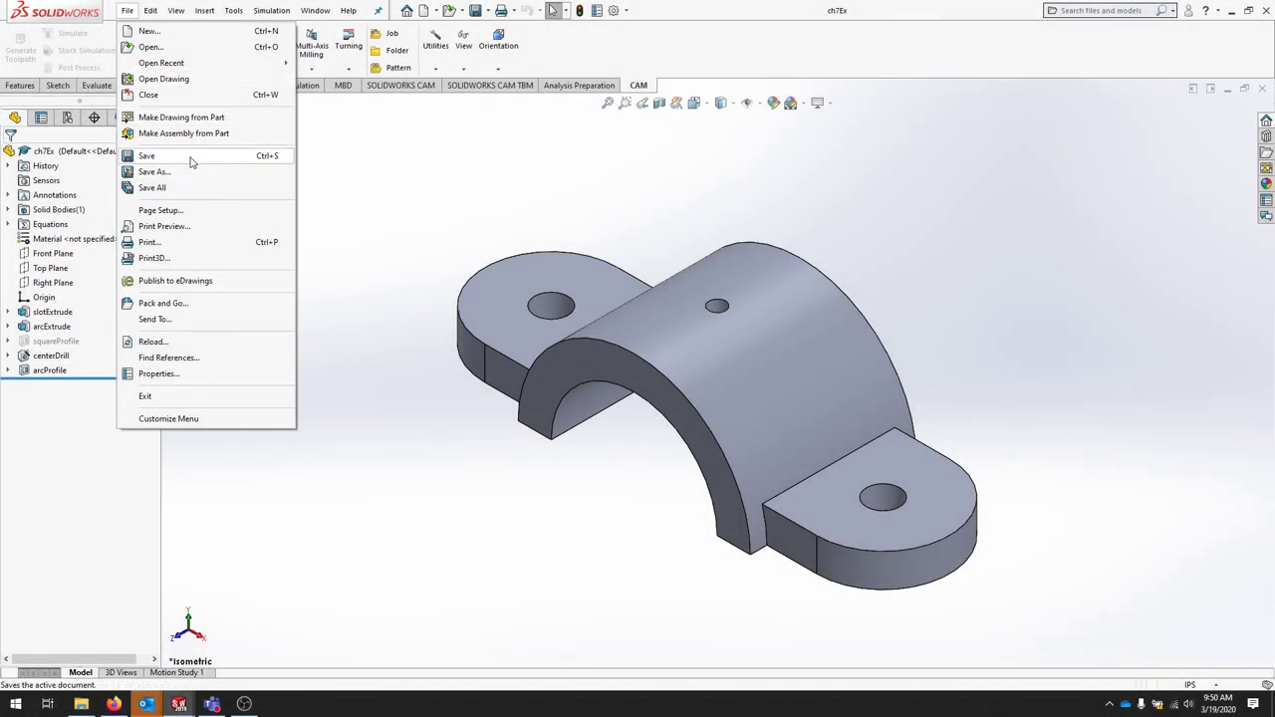
# - Save the ch7Ex part as MET3002 with description 'U Bracket' and return to ch8Ex
pyautogui.press('Escape')
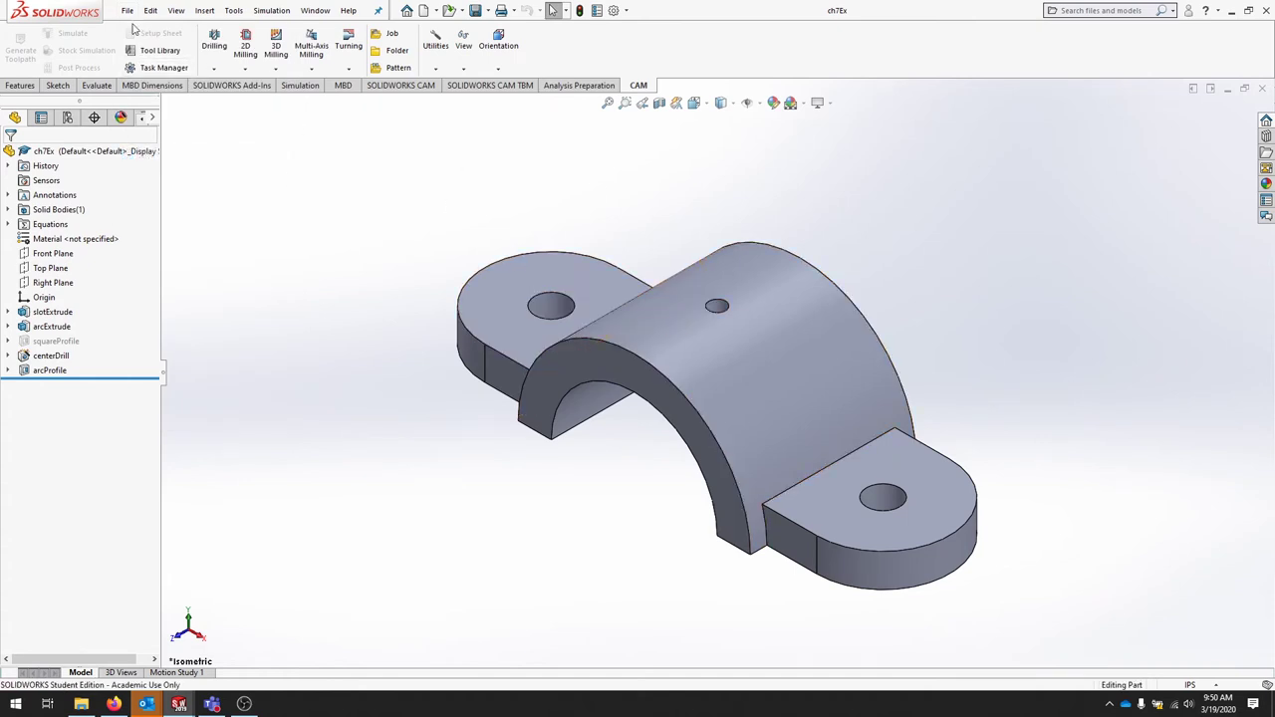
pyautogui.click(128, 11)
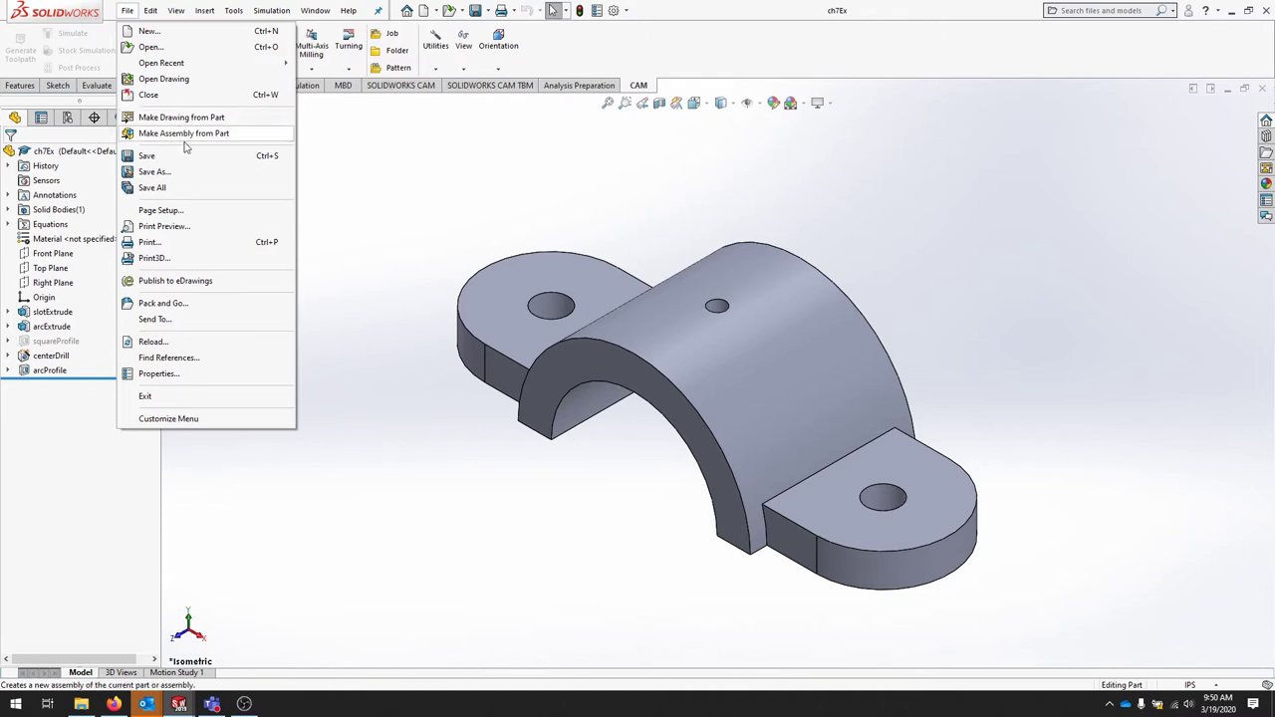
pyautogui.click(184, 173)
pyautogui.click(499, 285)
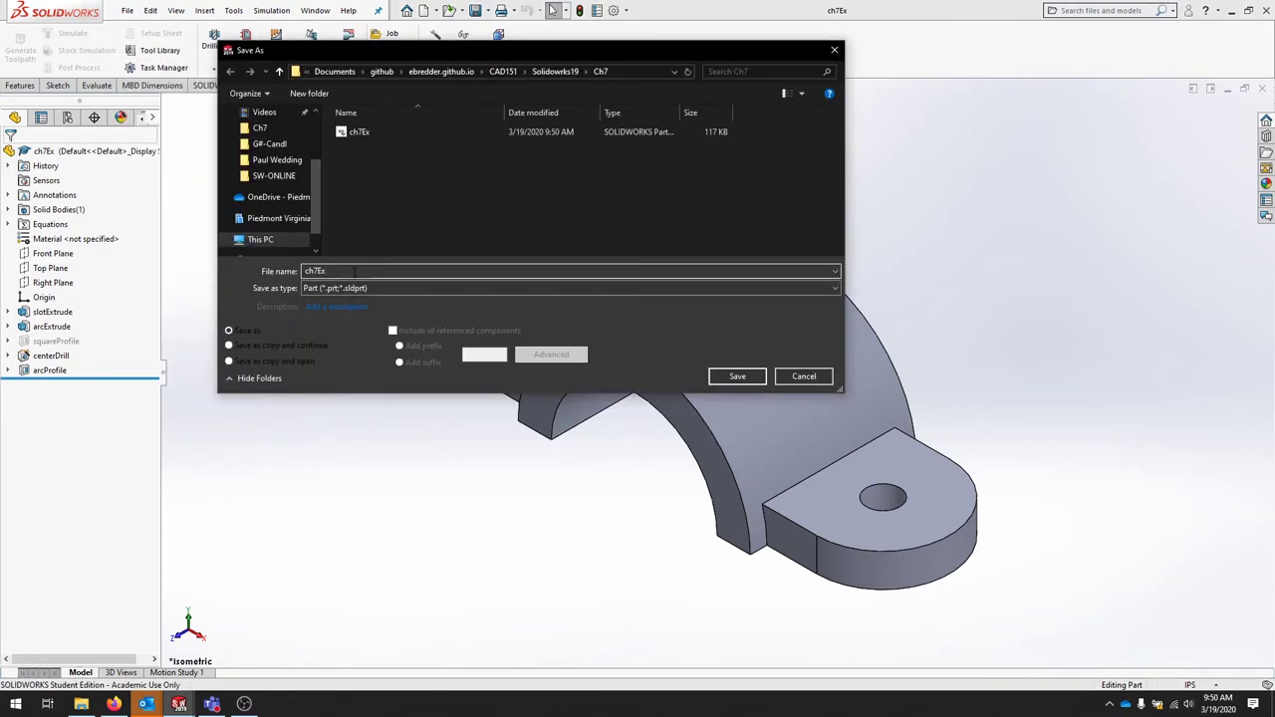
pyautogui.doubleClick(355, 272)
pyautogui.write('MET3002')
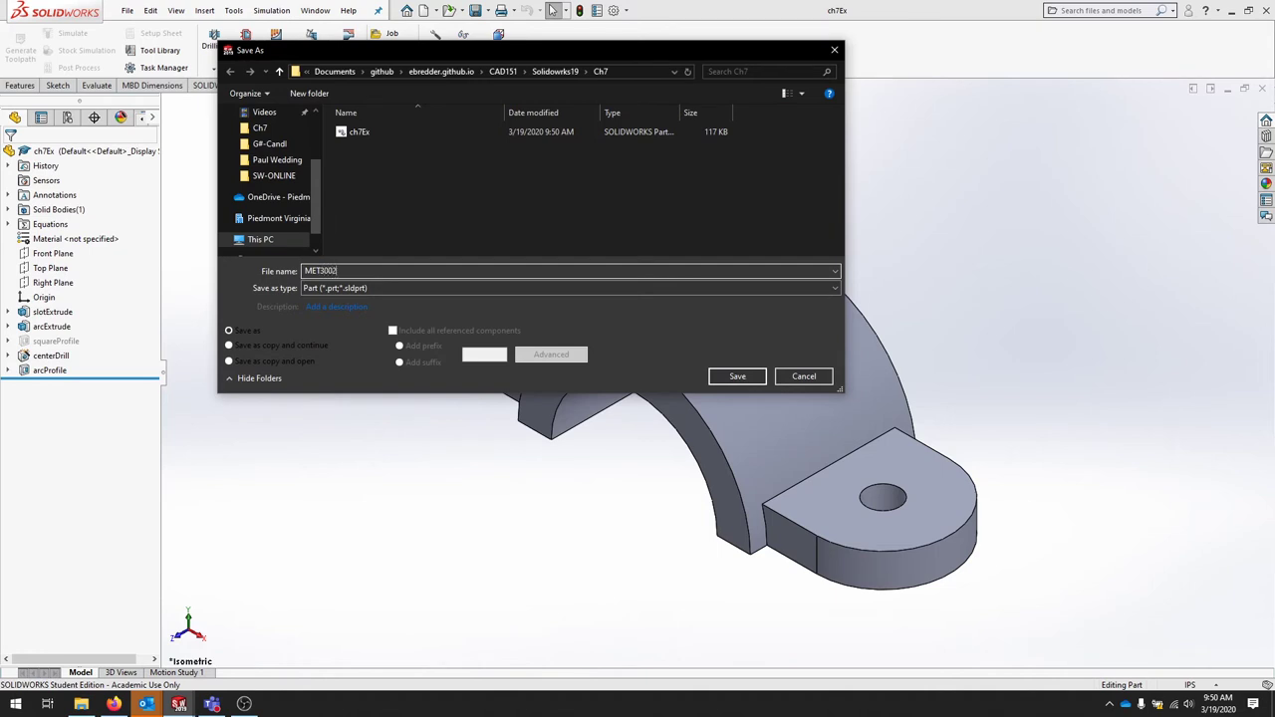
pyautogui.click(358, 307)
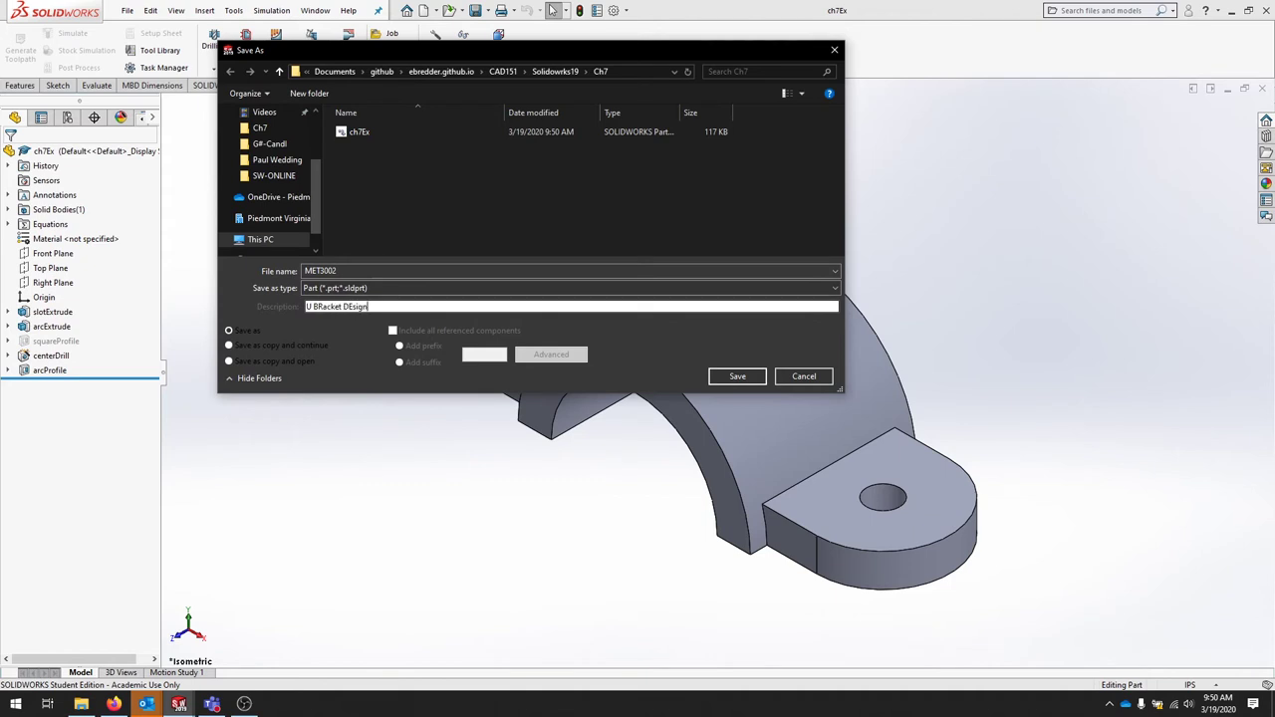
pyautogui.press('BackSpace')
pyautogui.press('BackSpace')
pyautogui.press('BackSpace')
pyautogui.press('BackSpace')
pyautogui.press('BackSpace')
pyautogui.press('BackSpace')
pyautogui.press('BackSpace')
pyautogui.press('BackSpace')
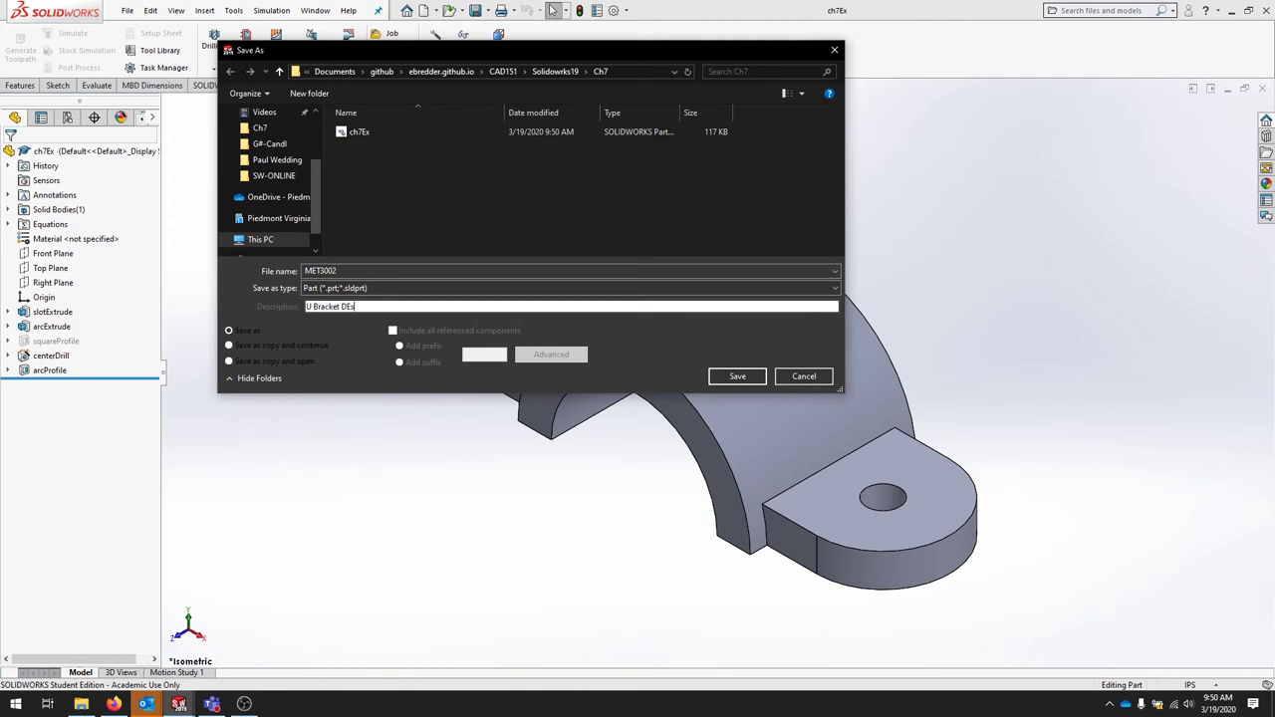
pyautogui.write('et DE')
pyautogui.press('BackSpace')
pyautogui.press('BackSpace')
pyautogui.click(749, 377)
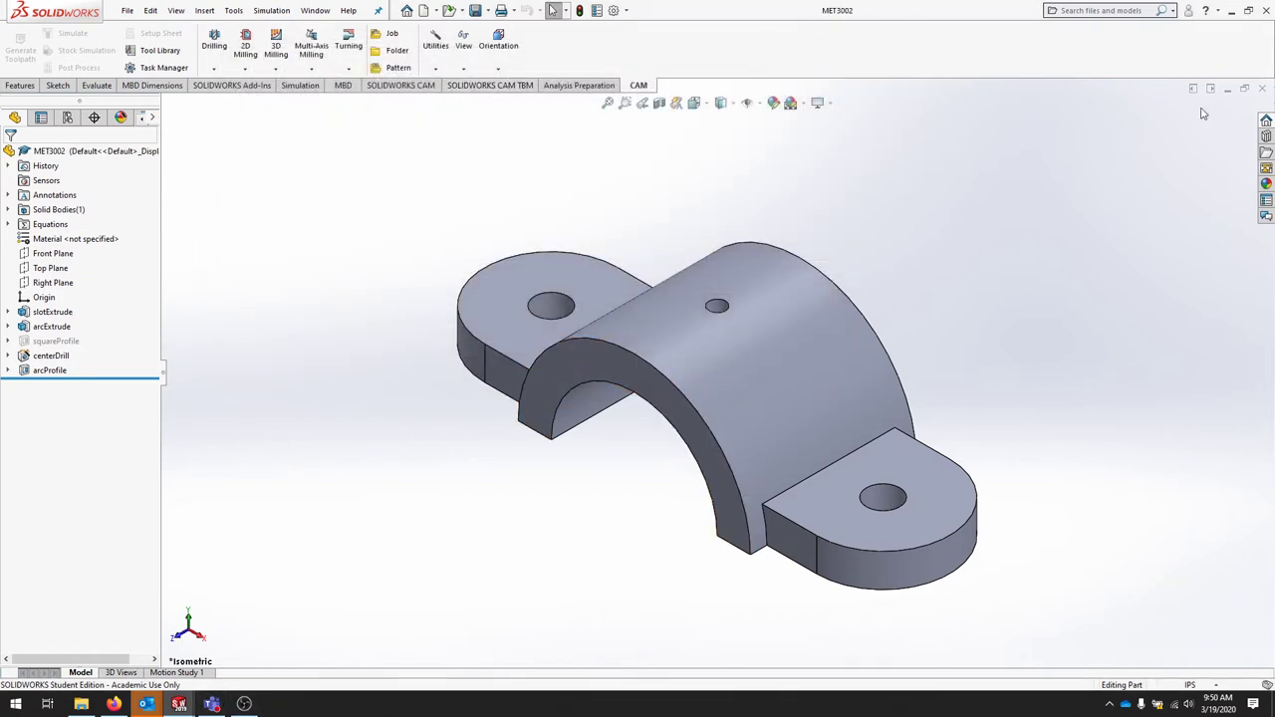
pyautogui.click(1226, 90)
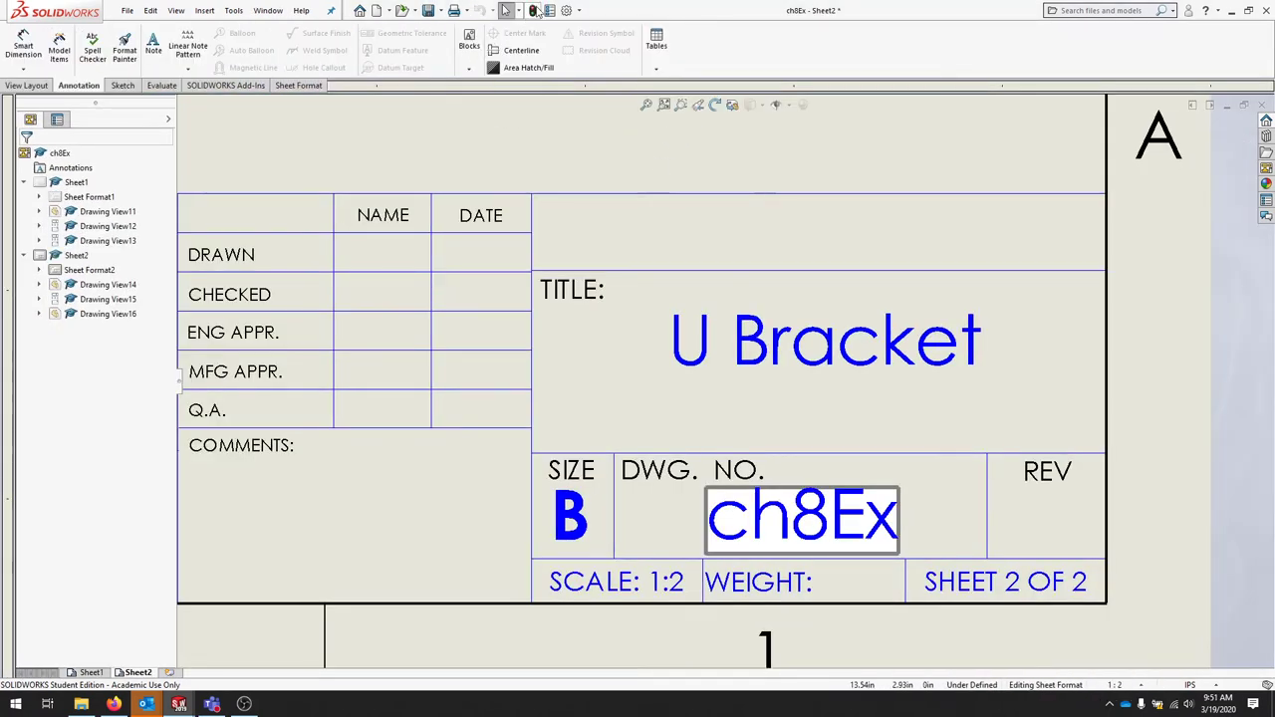
# - Add a note linked to the referenced model's SW-File Name property, showing MET3002
pyautogui.click(1046, 582)
pyautogui.scroll(4, 809, 376)
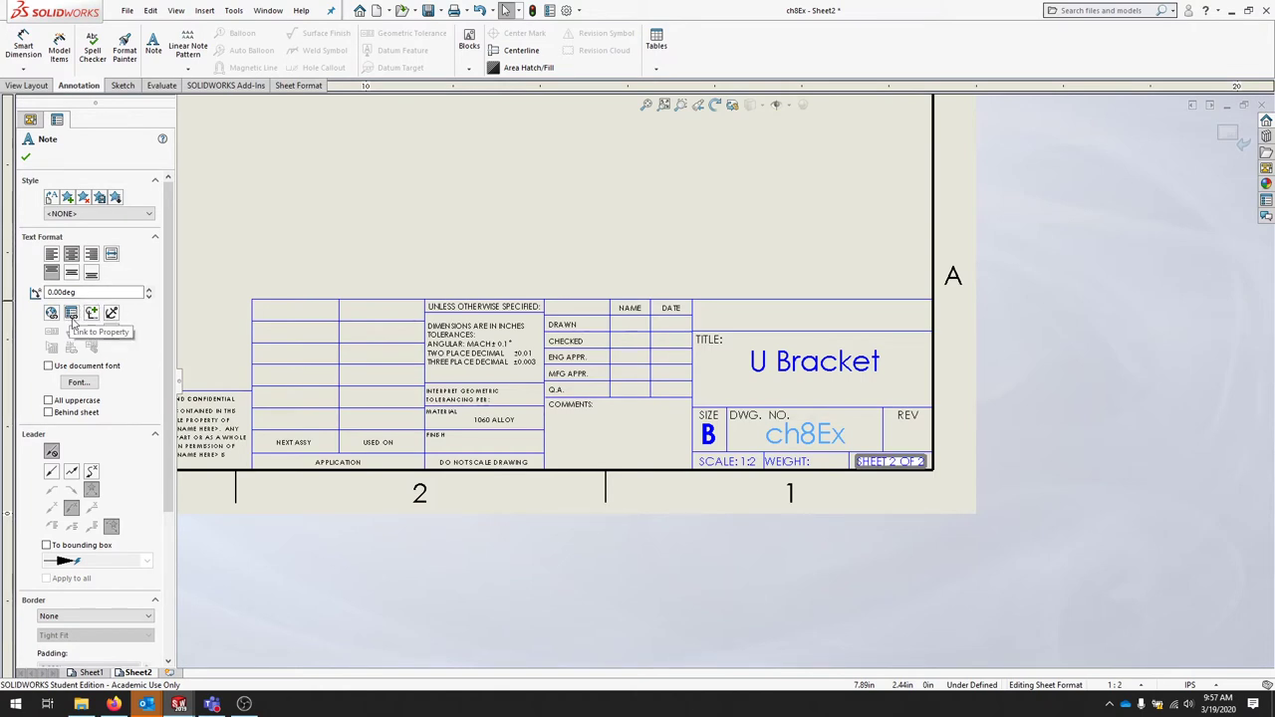
pyautogui.click(70, 315)
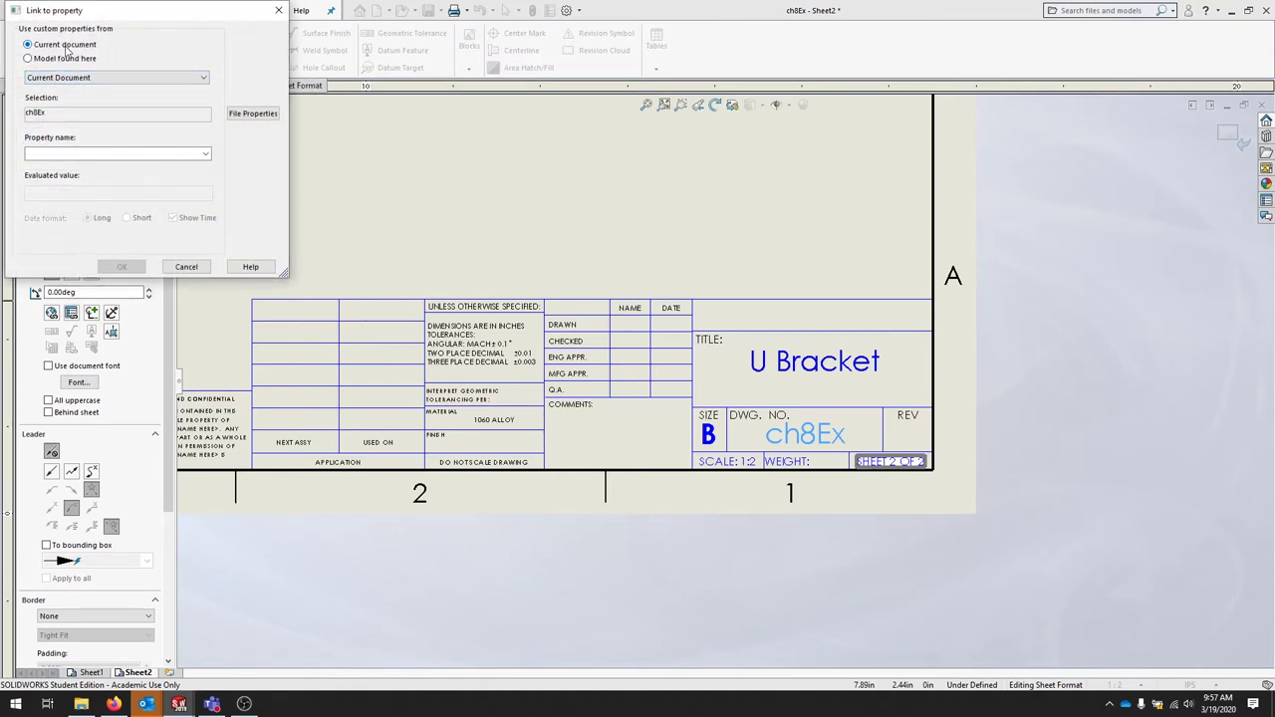
pyautogui.click(75, 78)
pyautogui.click(70, 90)
pyautogui.click(75, 59)
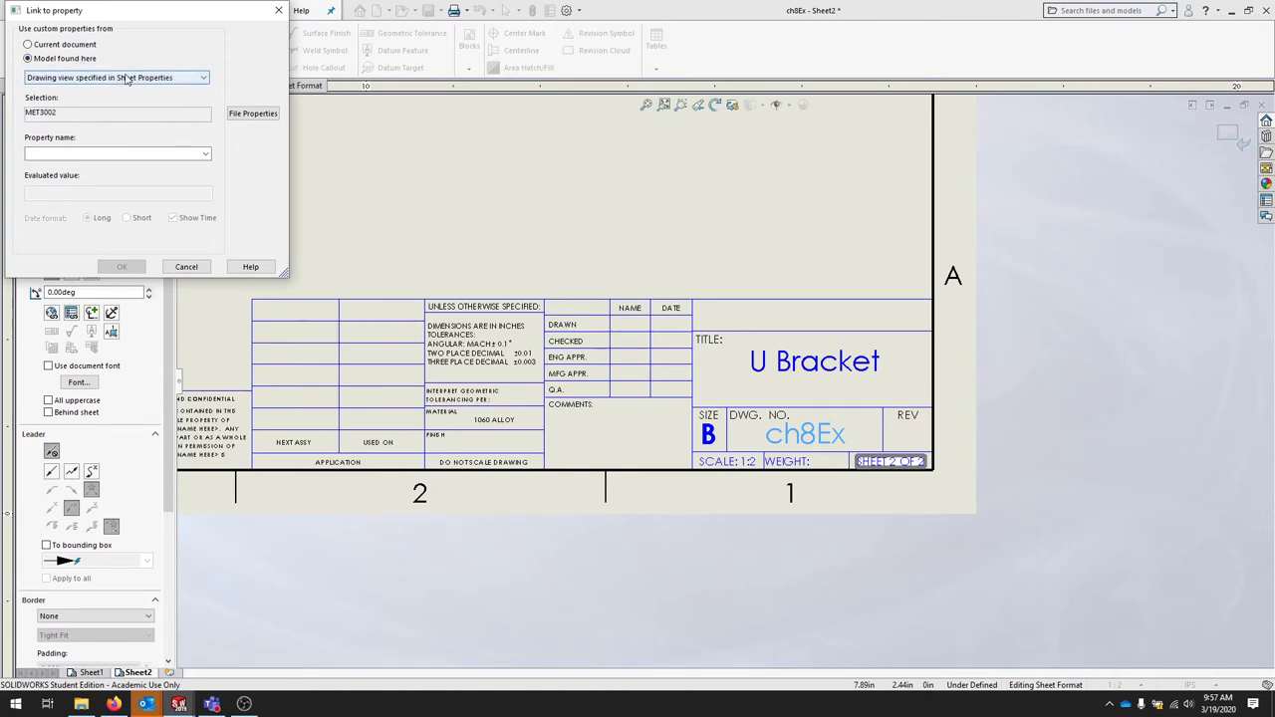
pyautogui.click(122, 80)
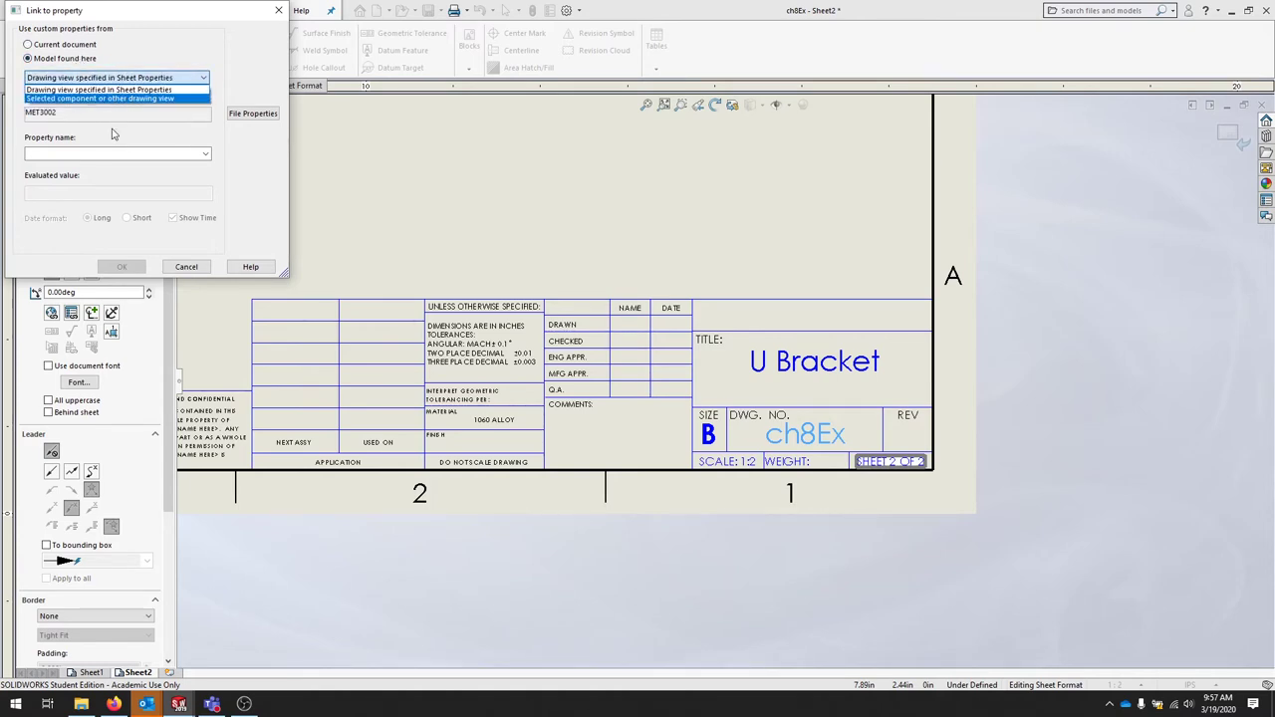
pyautogui.click(65, 117)
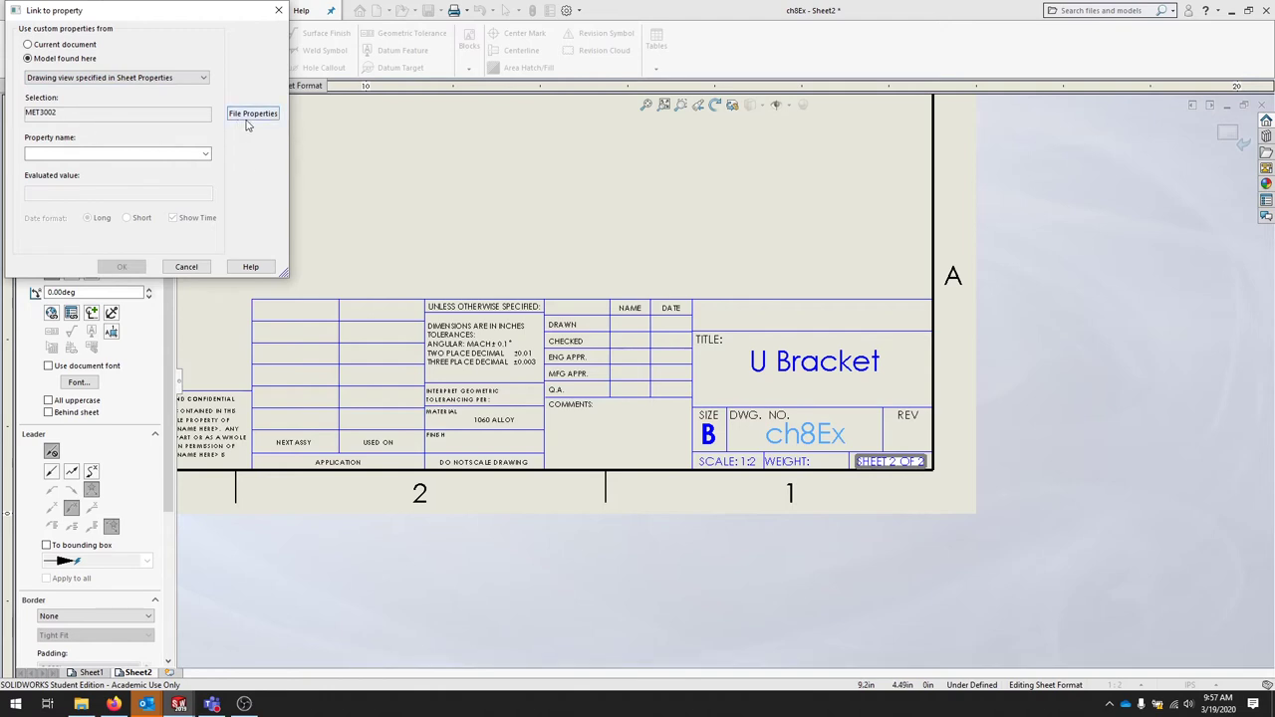
pyautogui.click(204, 154)
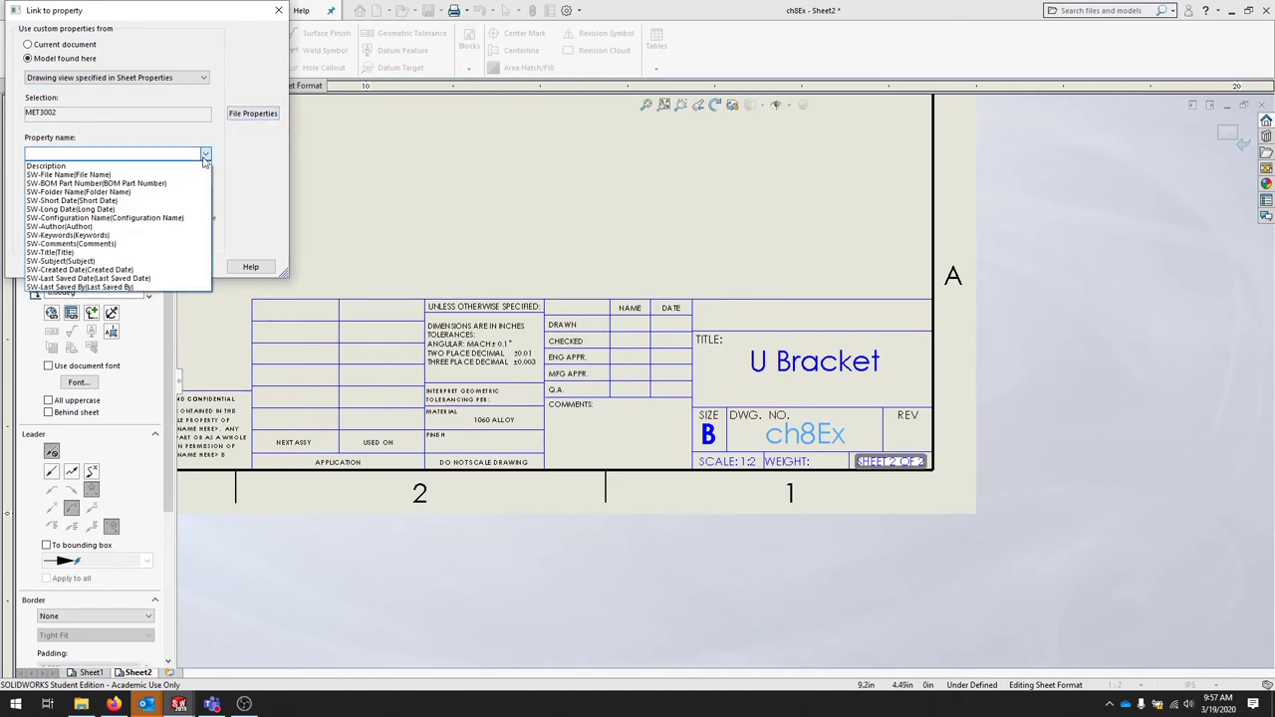
pyautogui.click(107, 175)
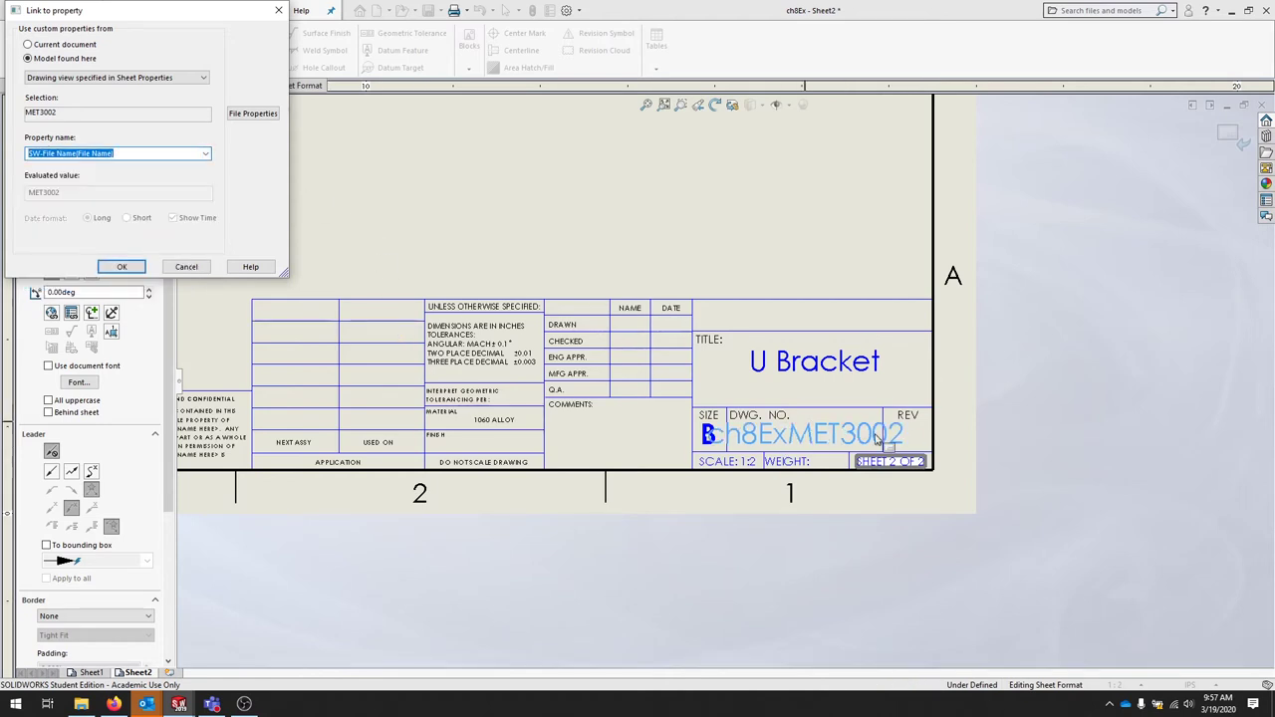
pyautogui.click(121, 266)
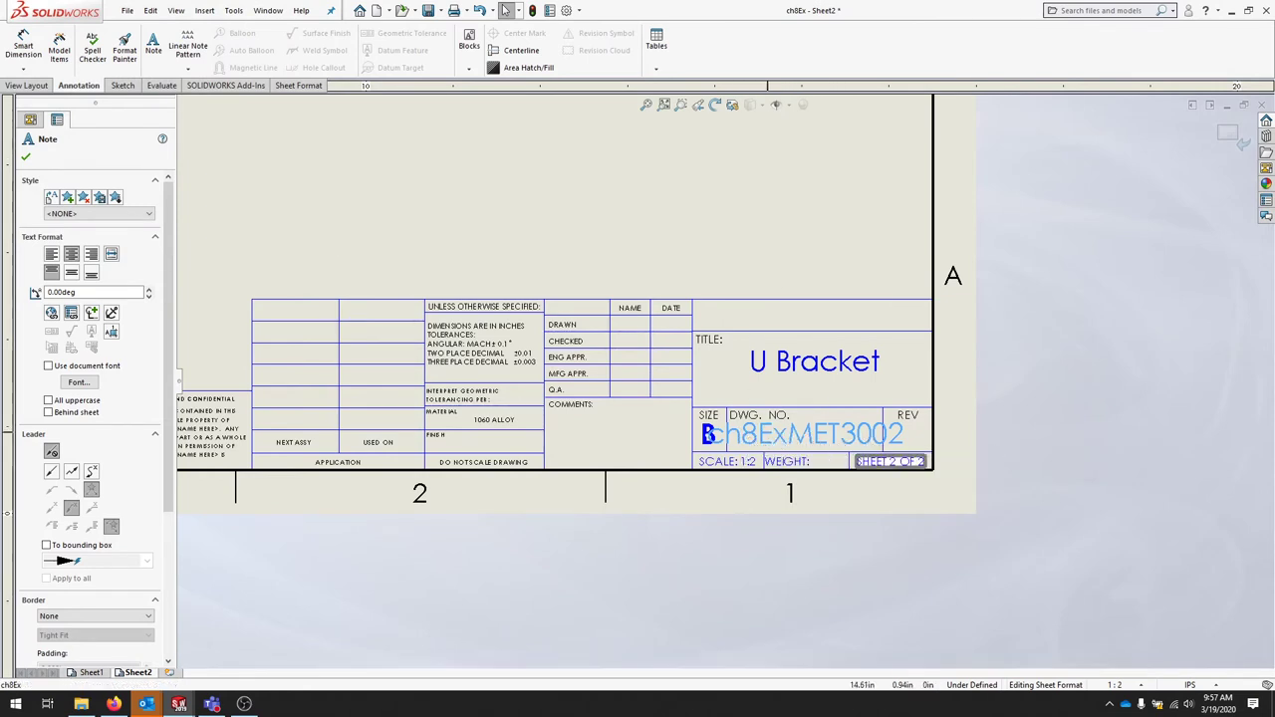
# - Remove 'ch8Ex' from the note and move MET3002 into the DWG. NO. cell
pyautogui.click(788, 261)
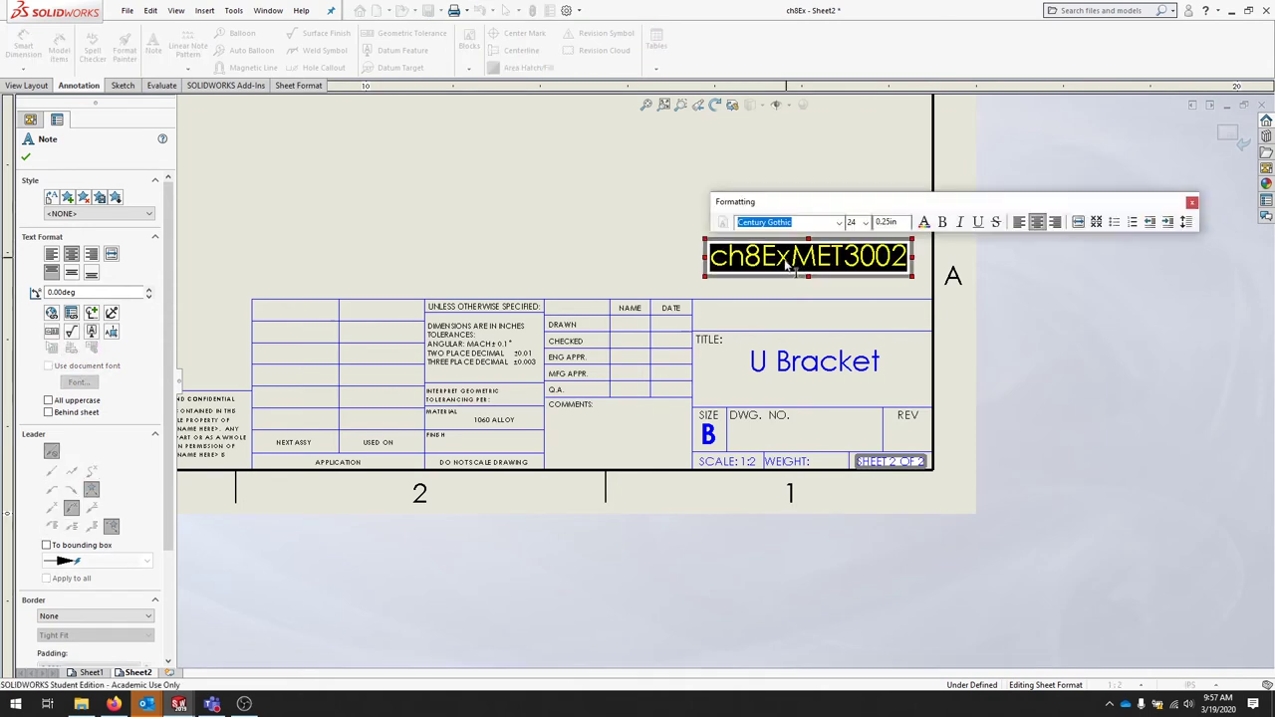
pyautogui.click(787, 261)
pyautogui.moveTo(791, 259); pyautogui.dragTo(688, 259)
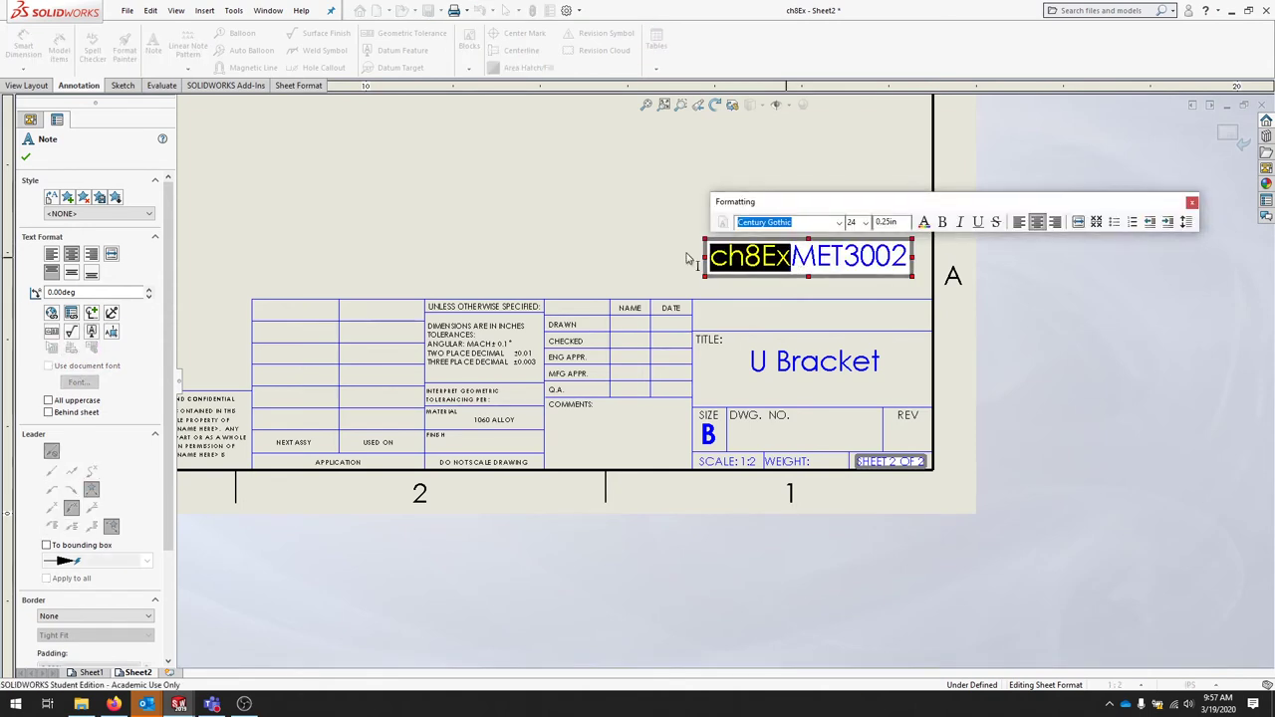
pyautogui.press('Delete')
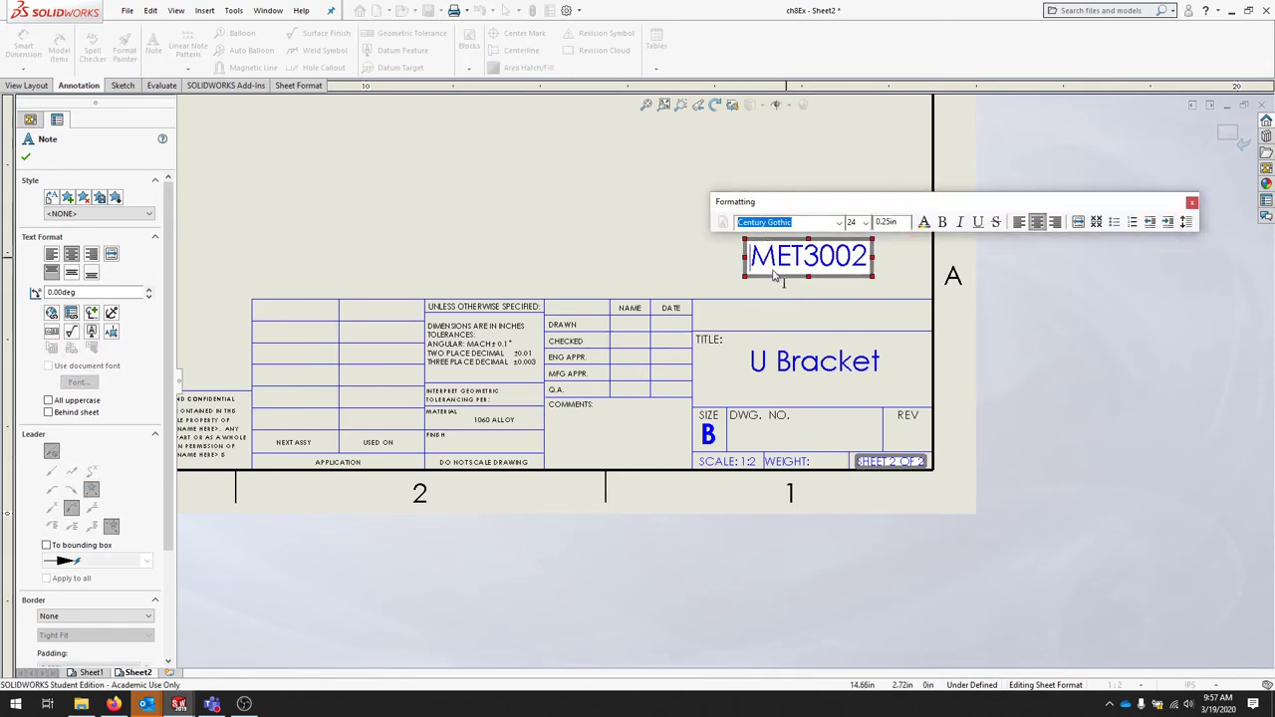
pyautogui.click(712, 276)
pyautogui.moveTo(789, 263); pyautogui.dragTo(795, 450)
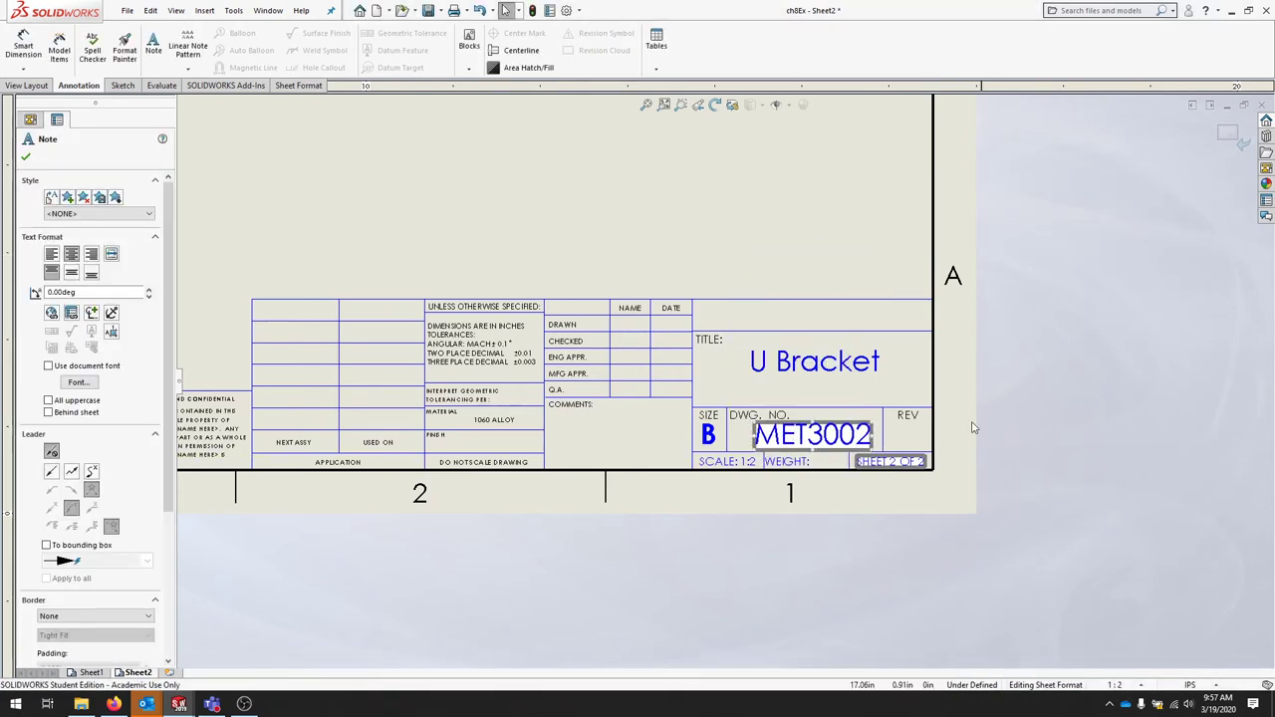
# - Set the MET3002 note's font height to 16 points
pyautogui.click(981, 550)
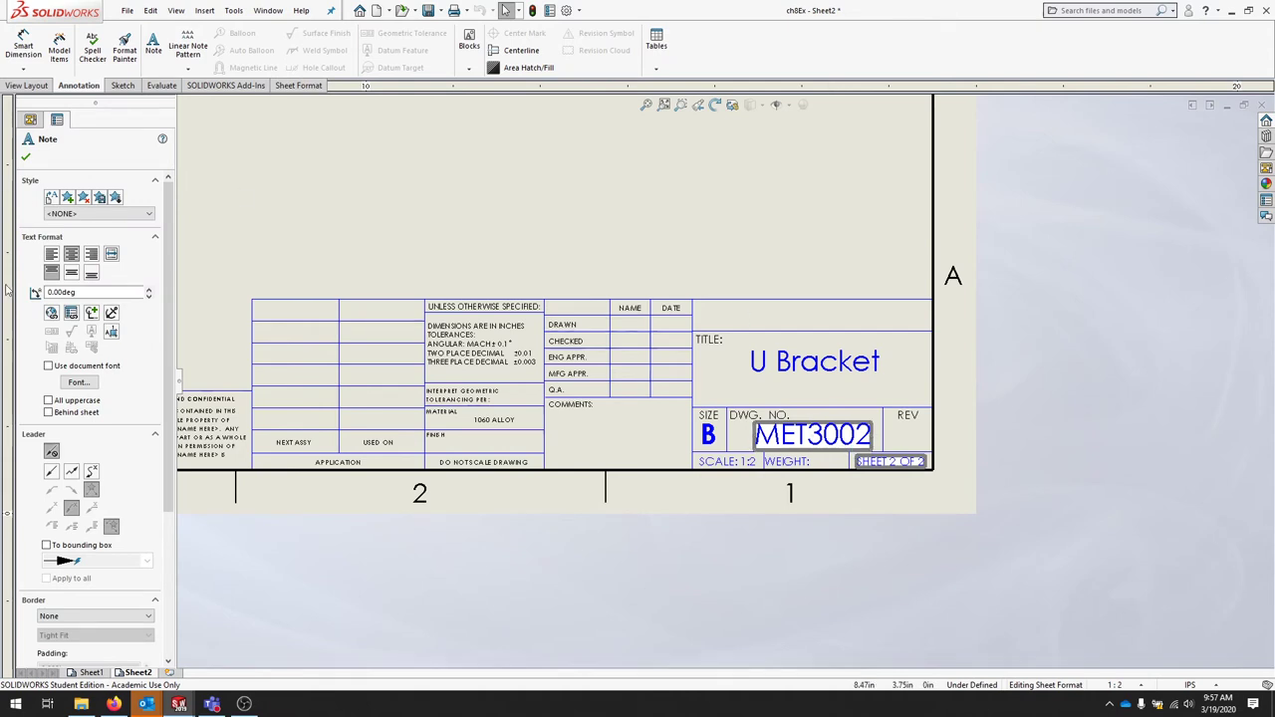
pyautogui.click(78, 383)
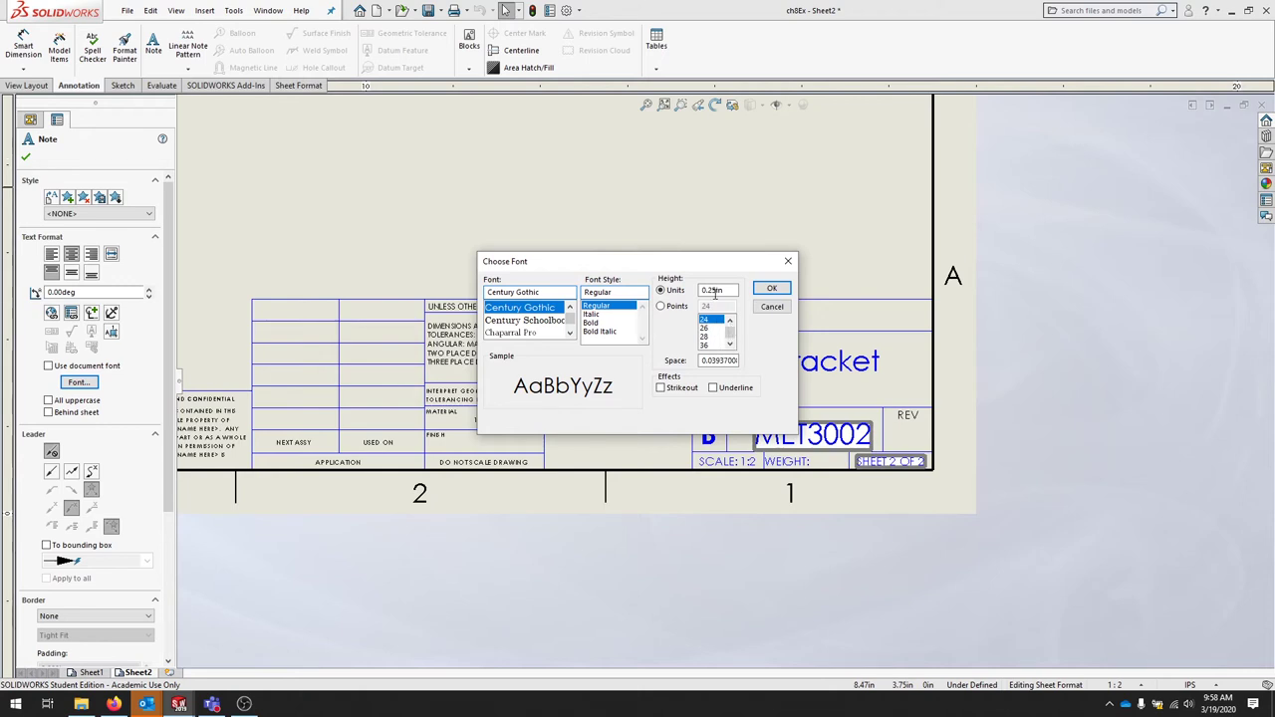
pyautogui.click(677, 308)
pyautogui.doubleClick(714, 307)
pyautogui.write('16')
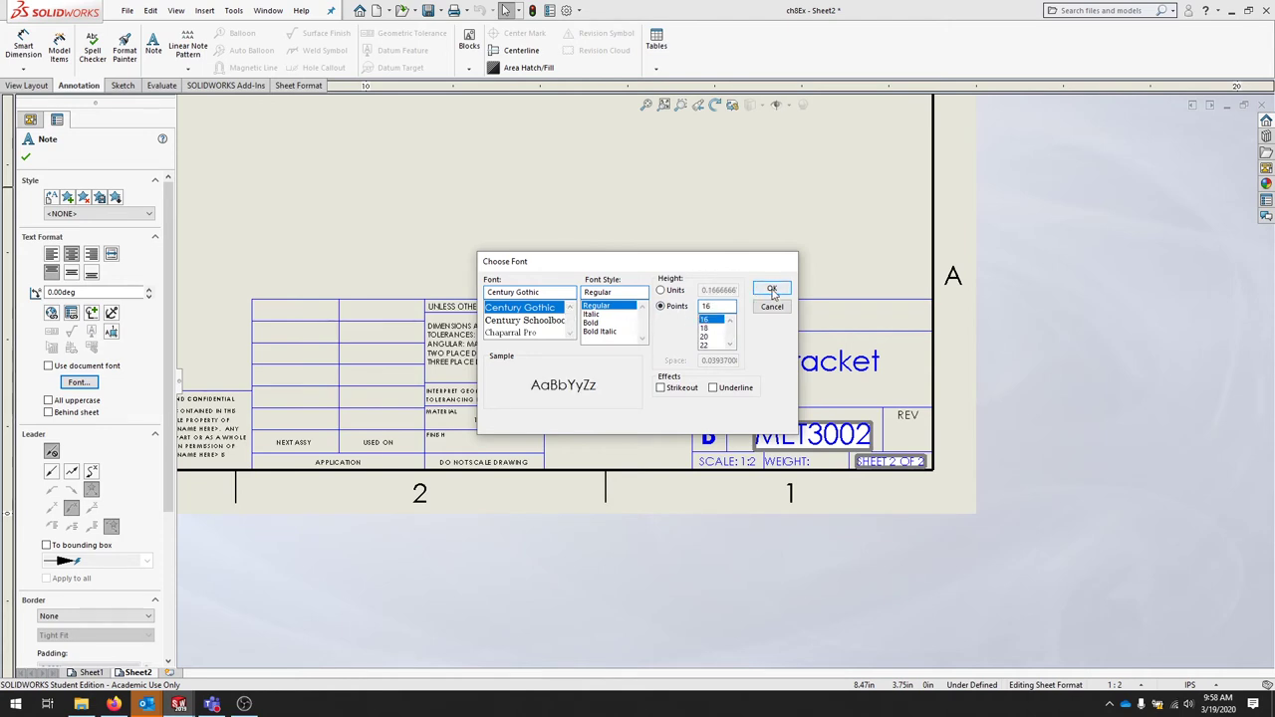
pyautogui.click(770, 288)
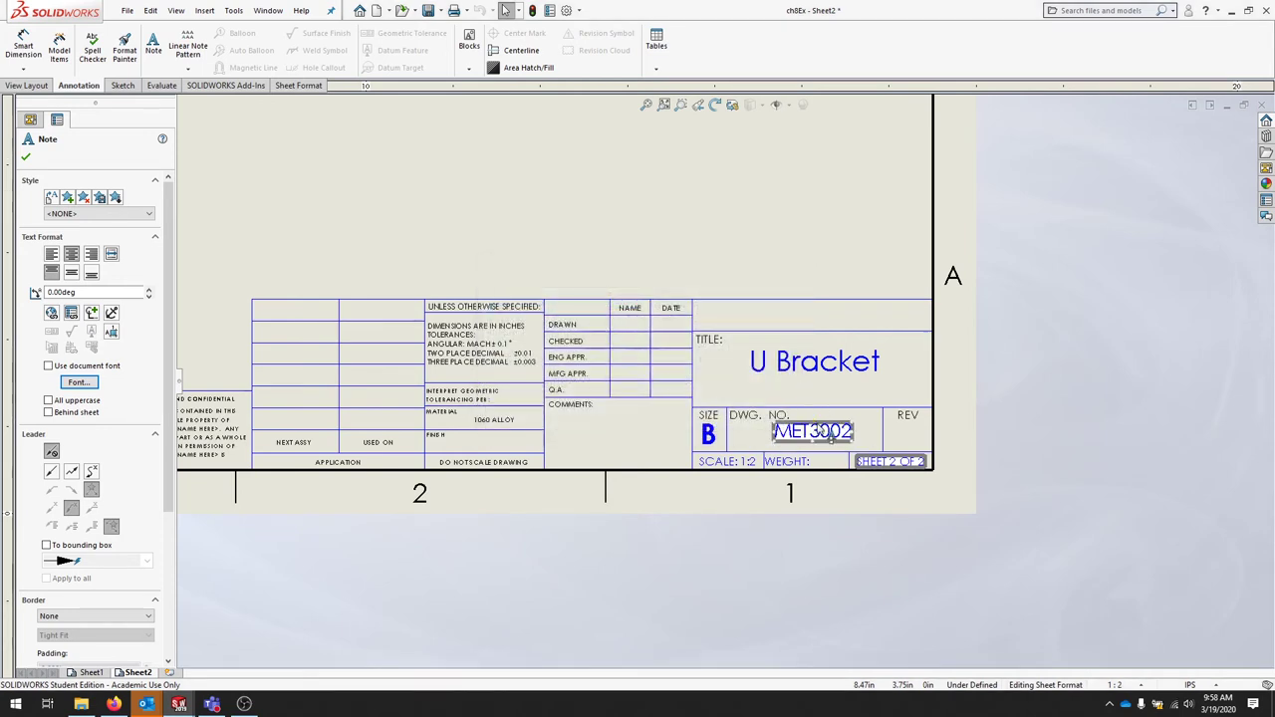
# - Add a Text-type custom property named Description in File Properties
pyautogui.click(1064, 528)
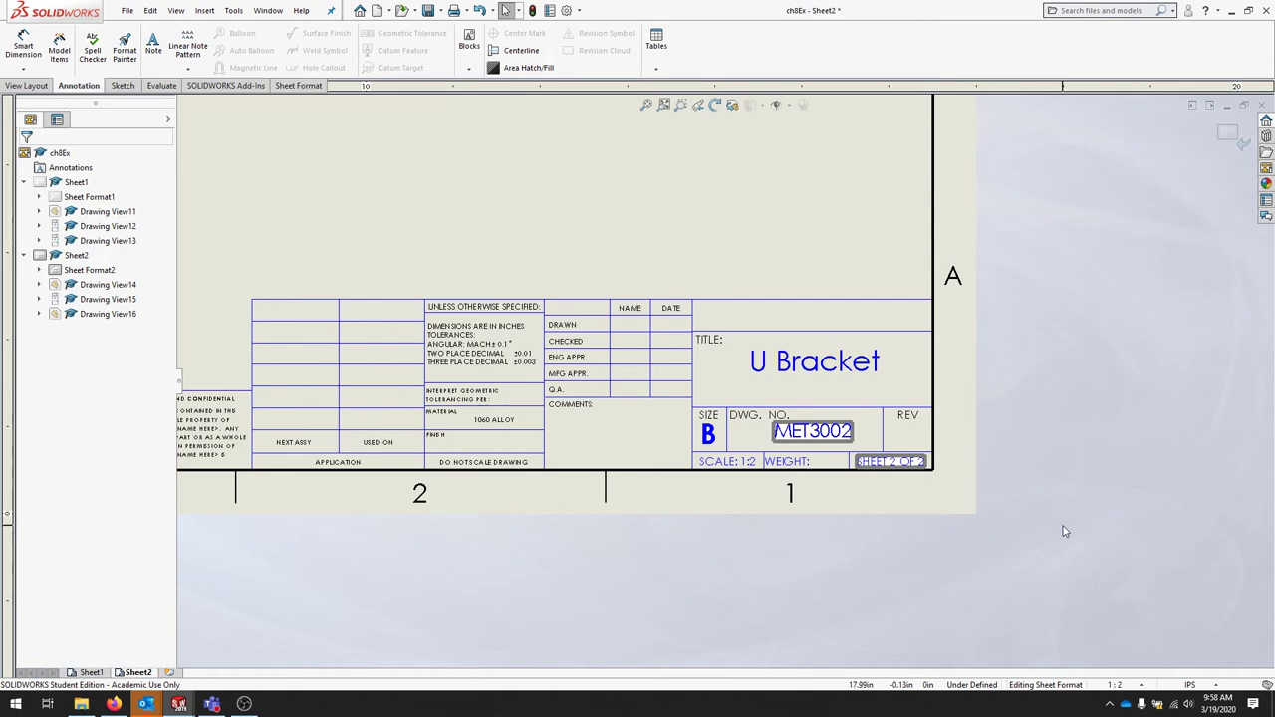
pyautogui.click(550, 12)
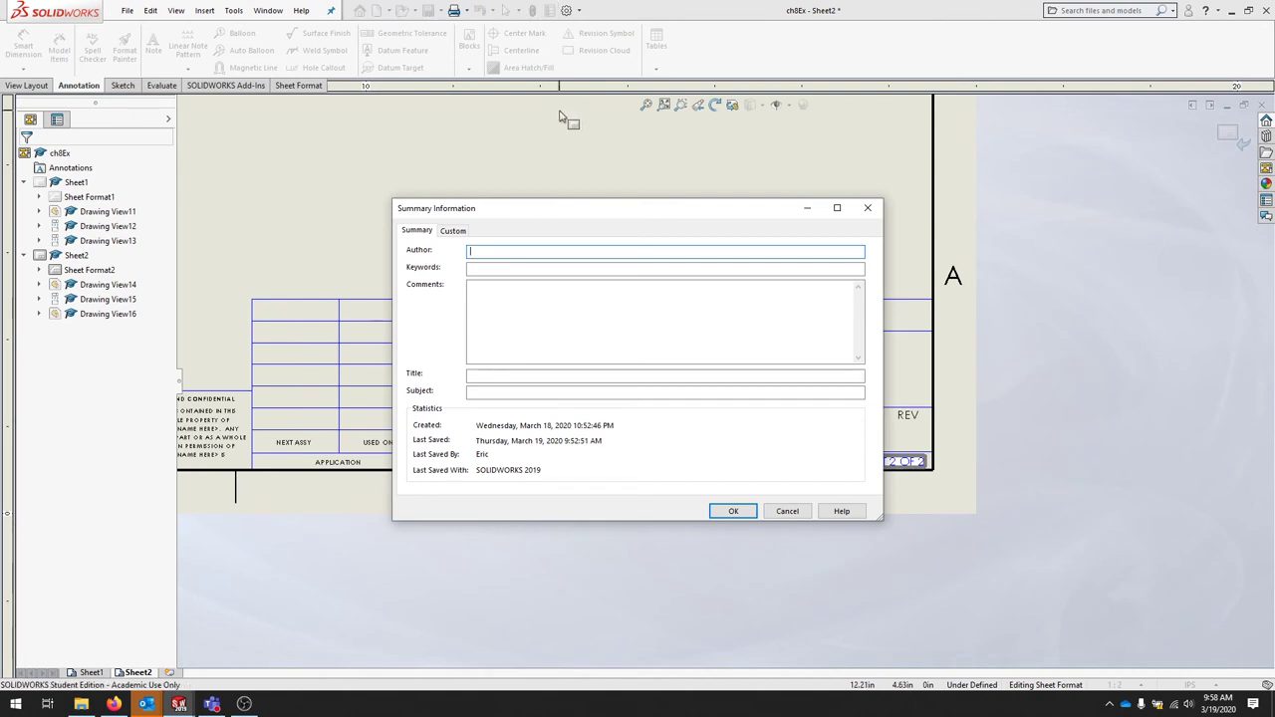
pyautogui.click(453, 231)
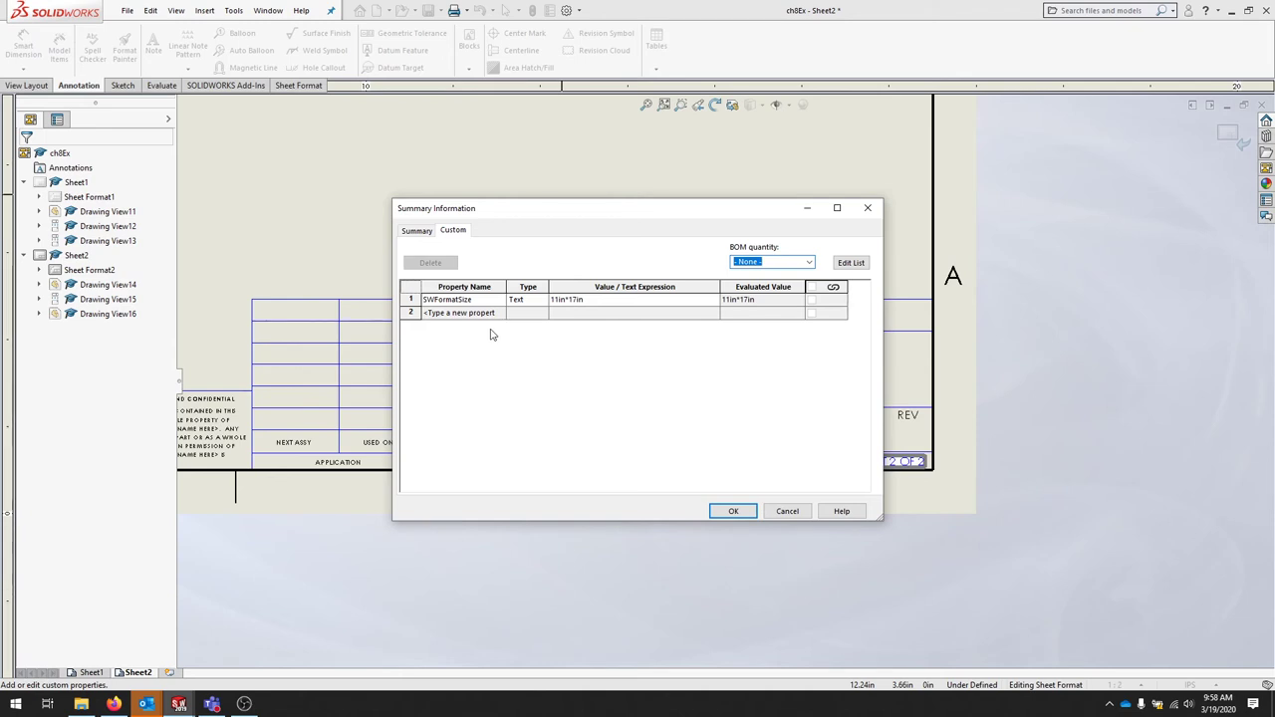
pyautogui.click(464, 314)
pyautogui.write('Description')
pyautogui.click(523, 314)
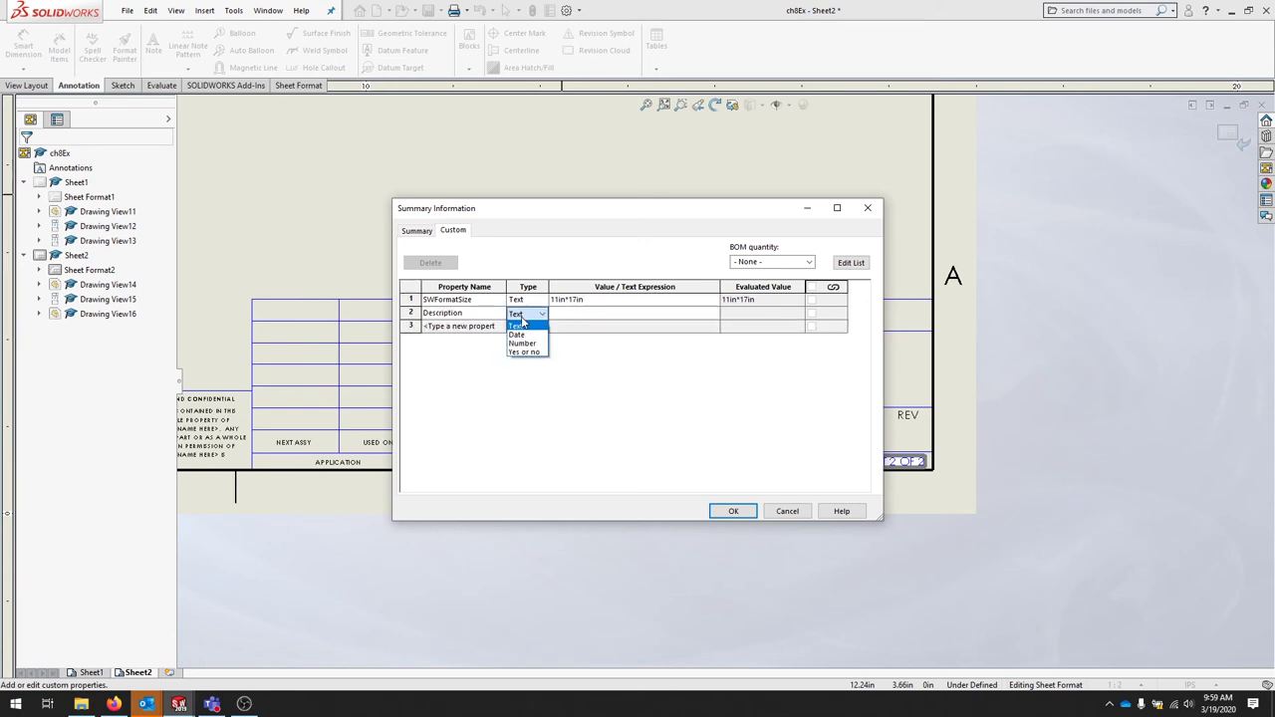
pyautogui.click(521, 325)
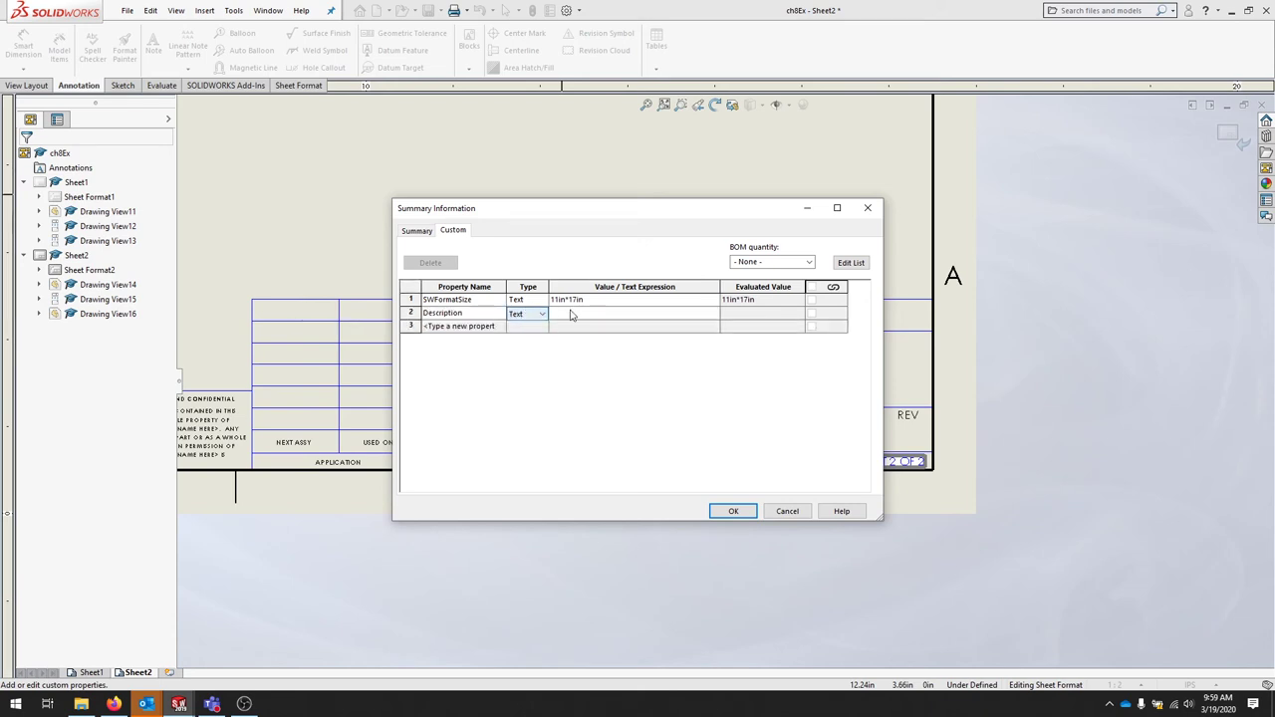
# - Add a CompanyName Text property with value PVCC and apply it
pyautogui.click(457, 328)
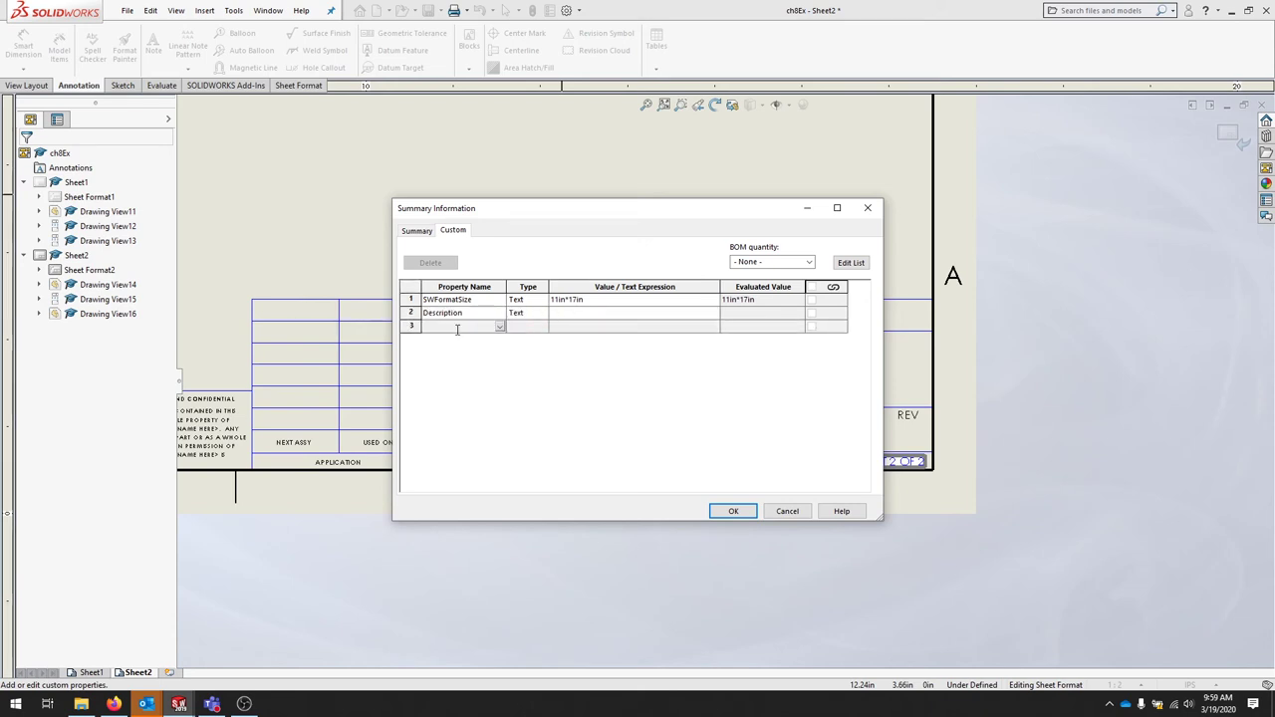
pyautogui.write('CompanyName')
pyautogui.click(521, 329)
pyautogui.click(574, 328)
pyautogui.click(574, 329)
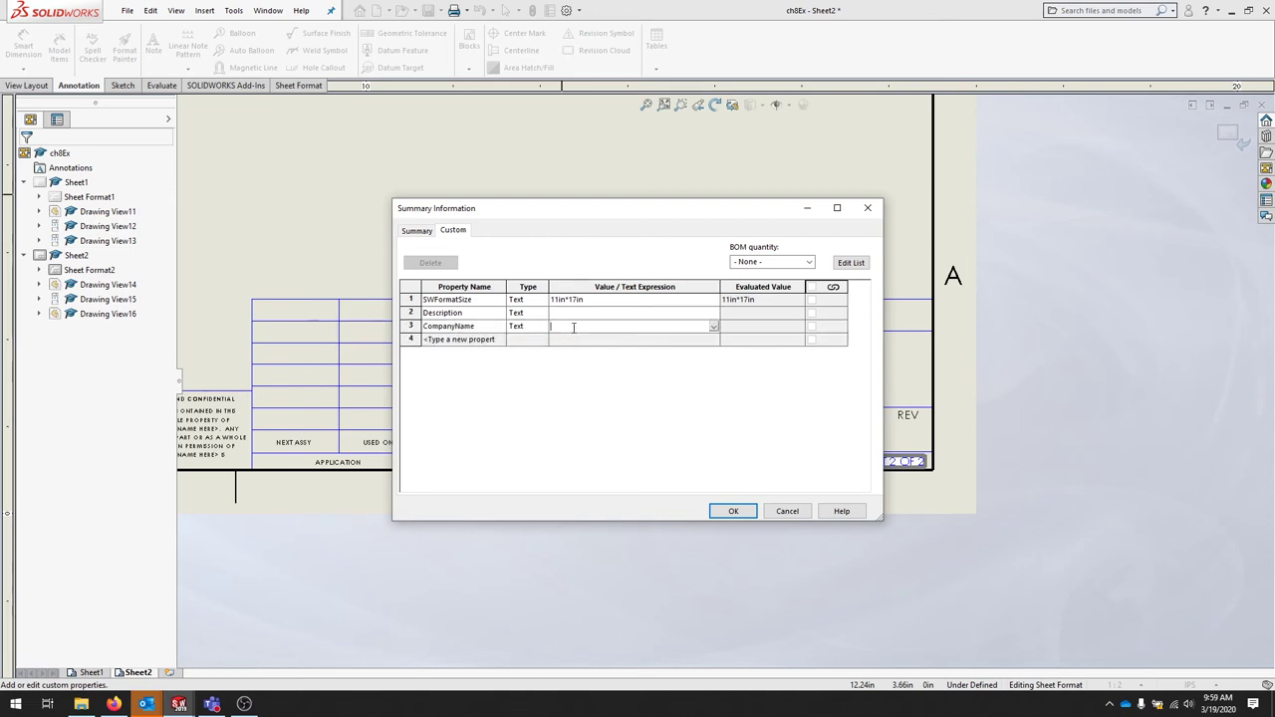
pyautogui.write('PVCC')
pyautogui.click(733, 513)
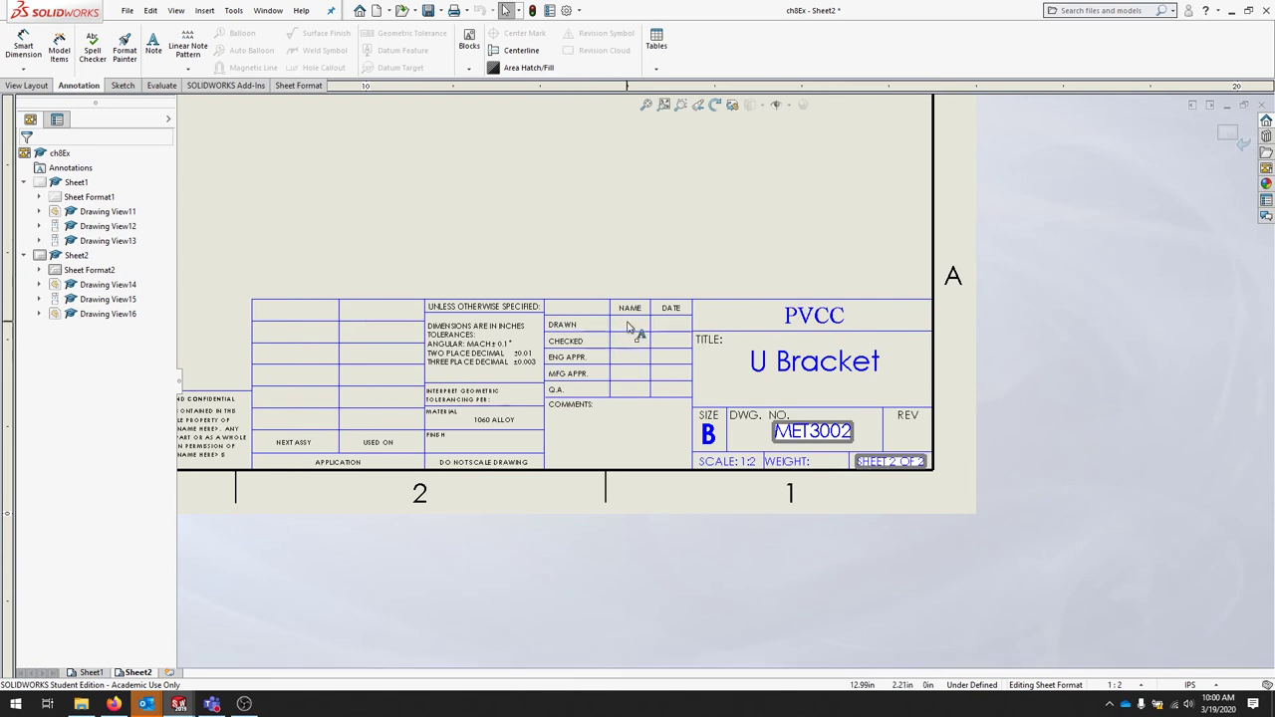
# - Add a DrawnBy Text custom property holding the drafter's name
pyautogui.click(532, 10)
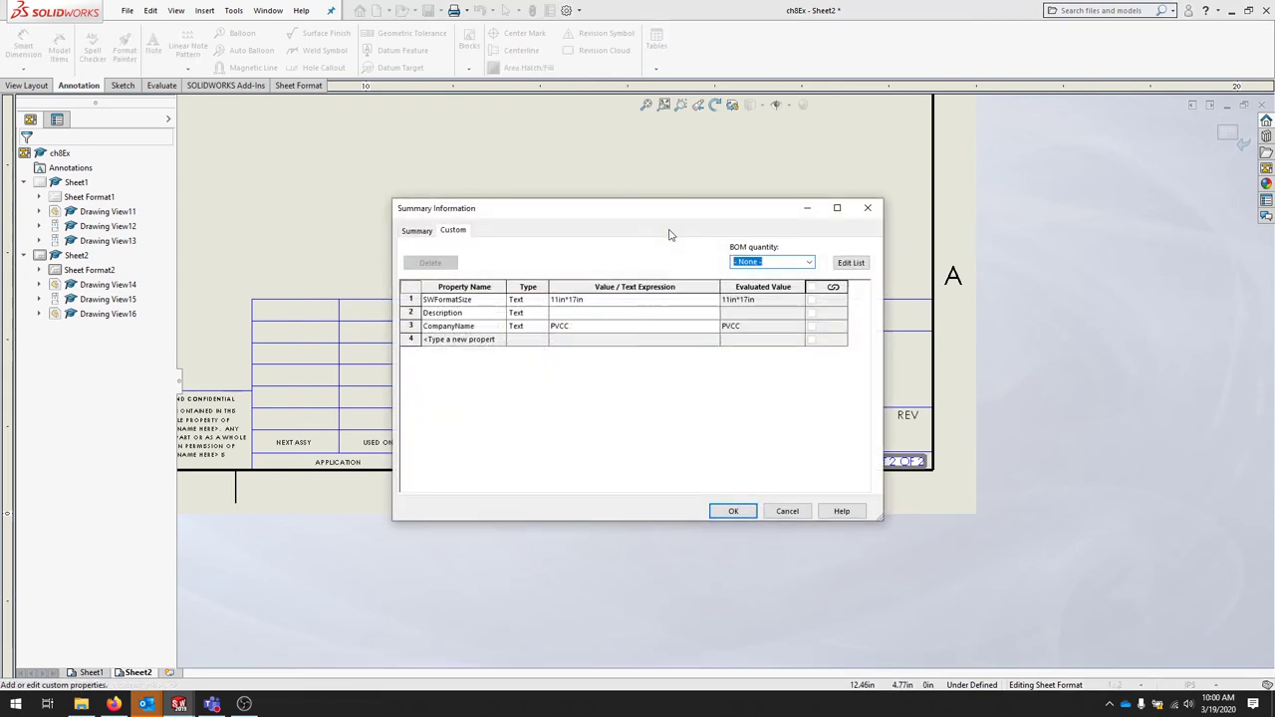
pyautogui.click(469, 339)
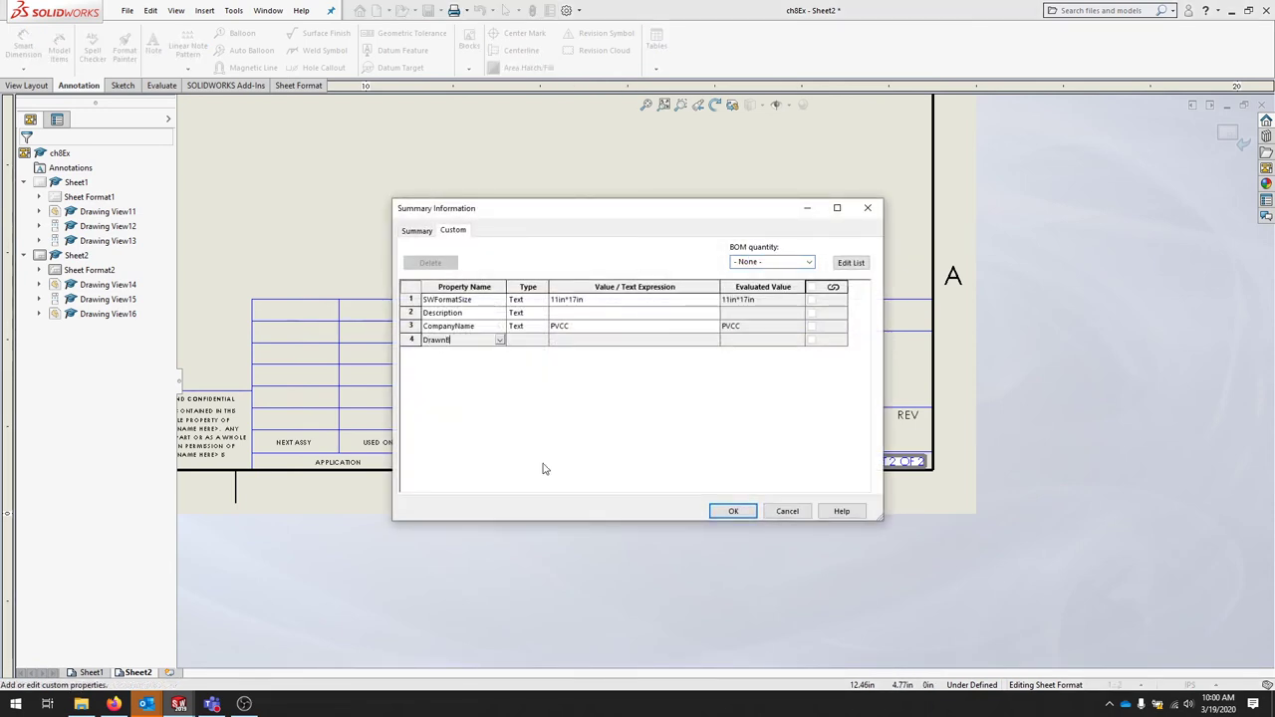
pyautogui.click(528, 340)
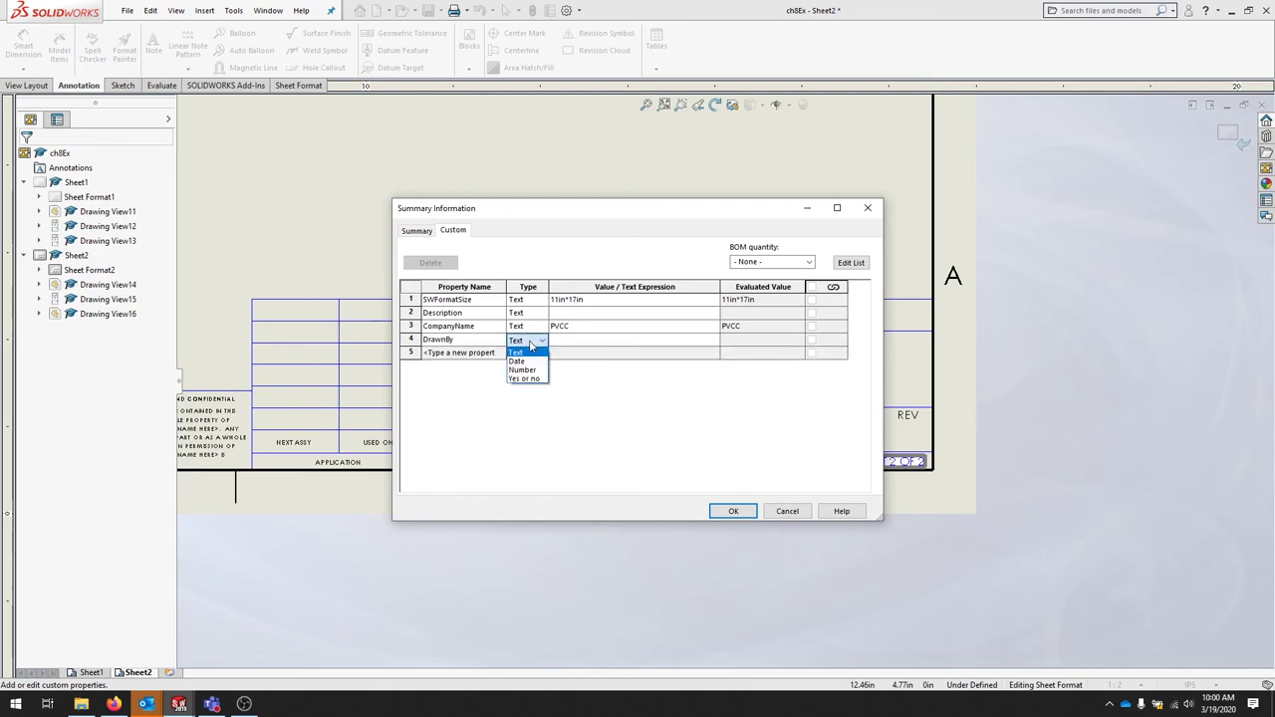
pyautogui.click(528, 351)
pyautogui.click(576, 341)
pyautogui.write('E.Bredder')
pyautogui.click(734, 511)
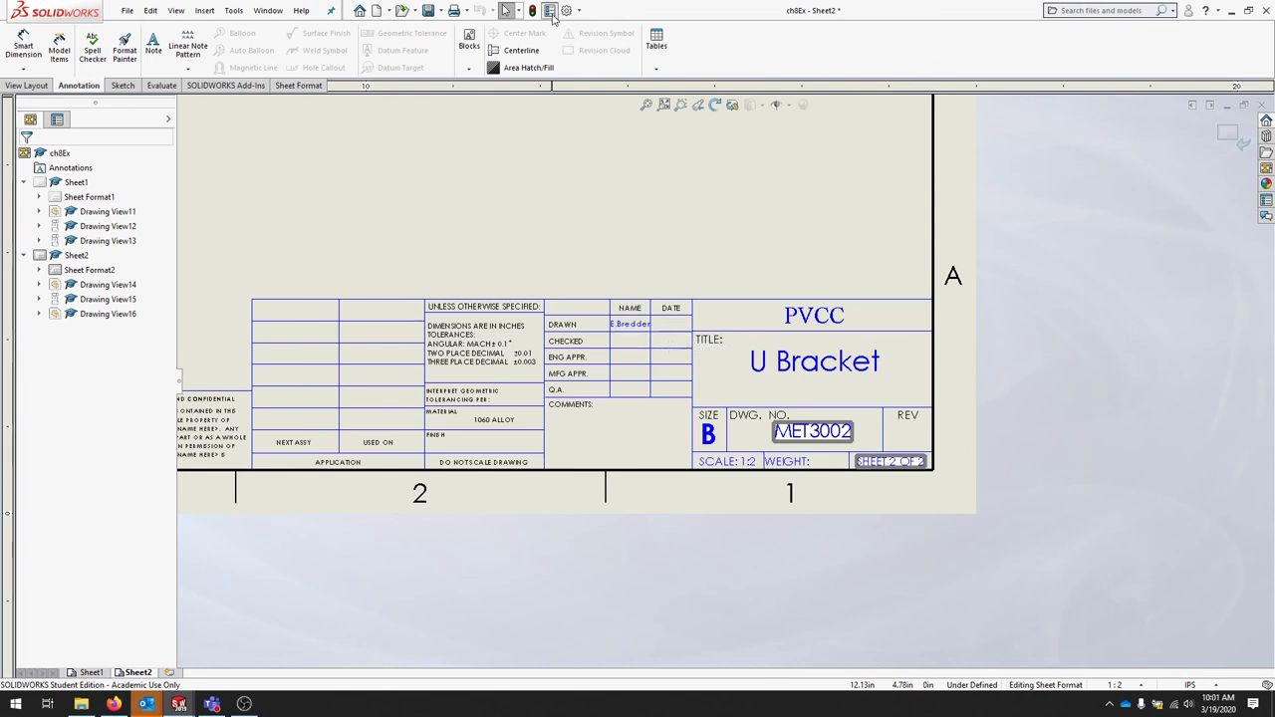
# - Add a DrawnDate custom property with value Today
pyautogui.click(549, 10)
pyautogui.click(469, 353)
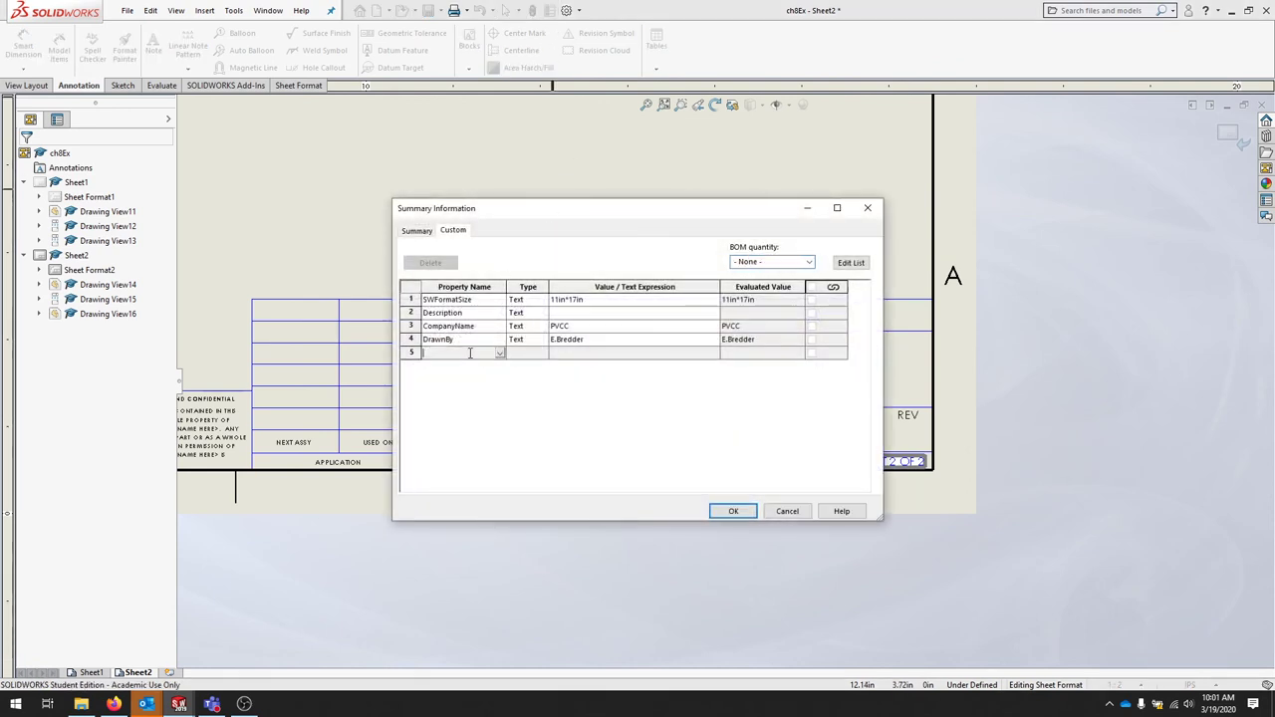
pyautogui.write('DrawnDate')
pyautogui.click(572, 355)
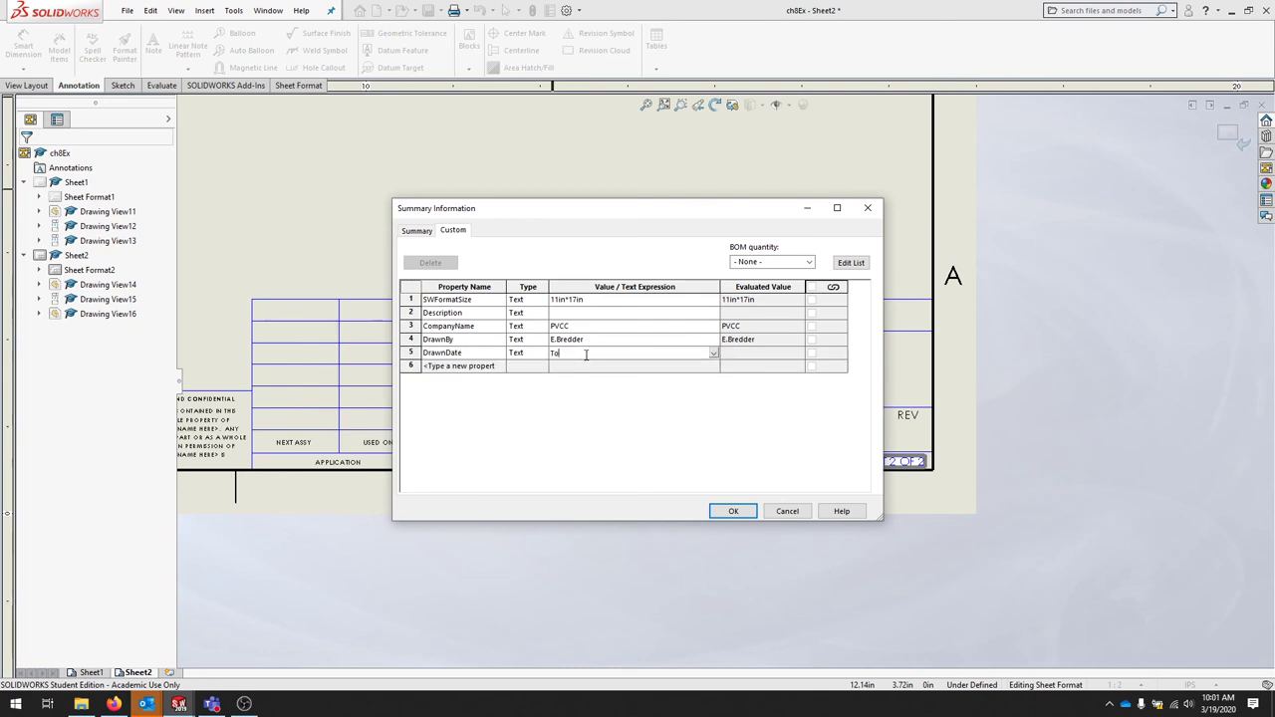
pyautogui.click(733, 511)
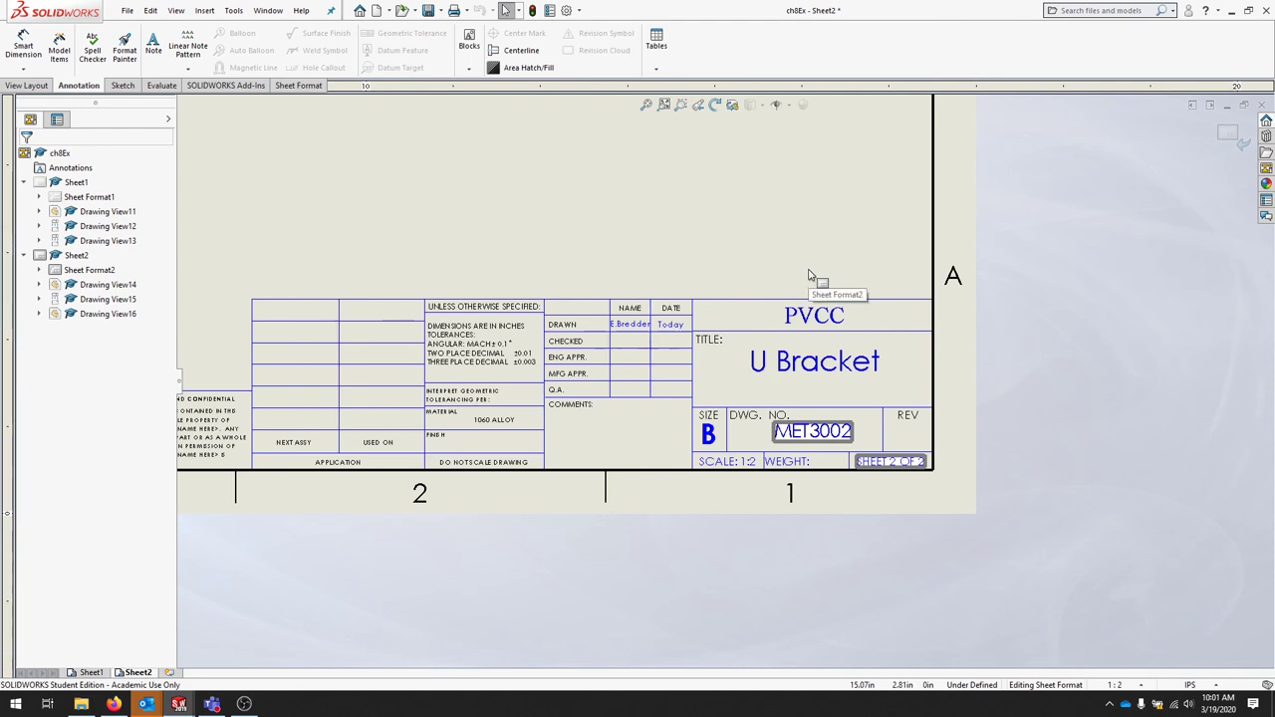
# - Exit sheet-format editing to show Sheet2's dimensioned views, then bring up the File menu's save options
pyautogui.click(1228, 133)
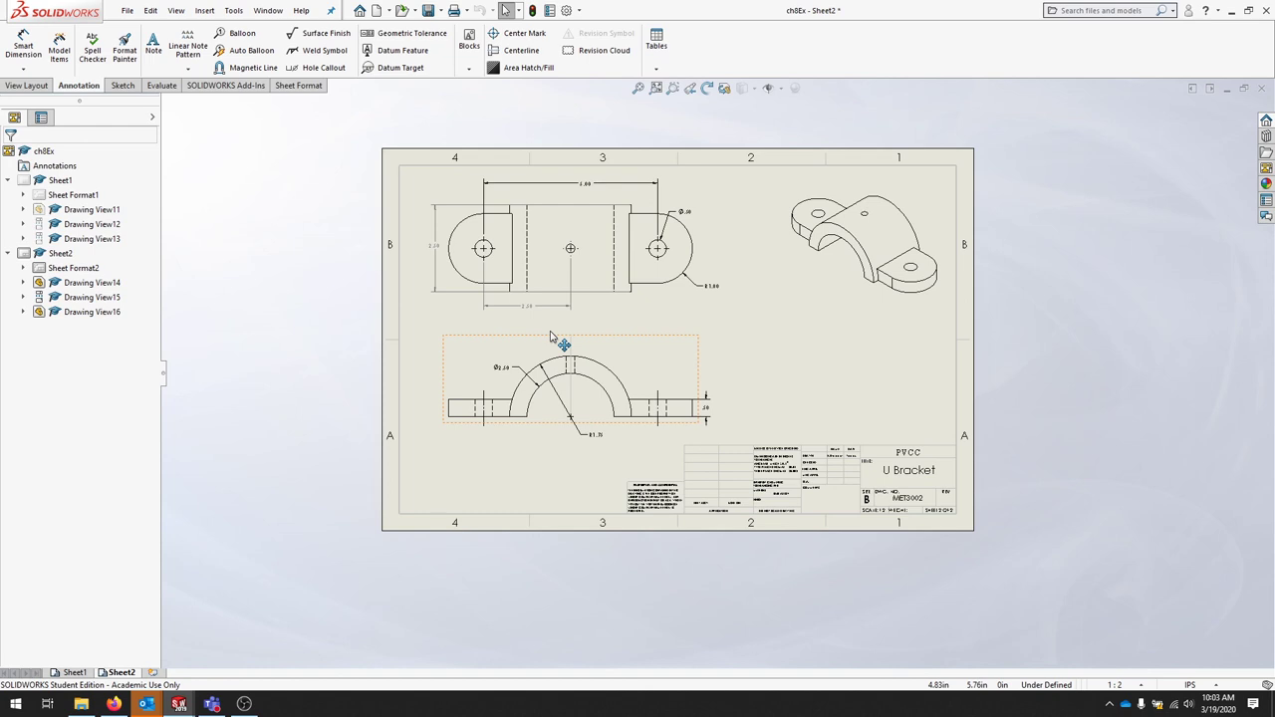
pyautogui.click(127, 10)
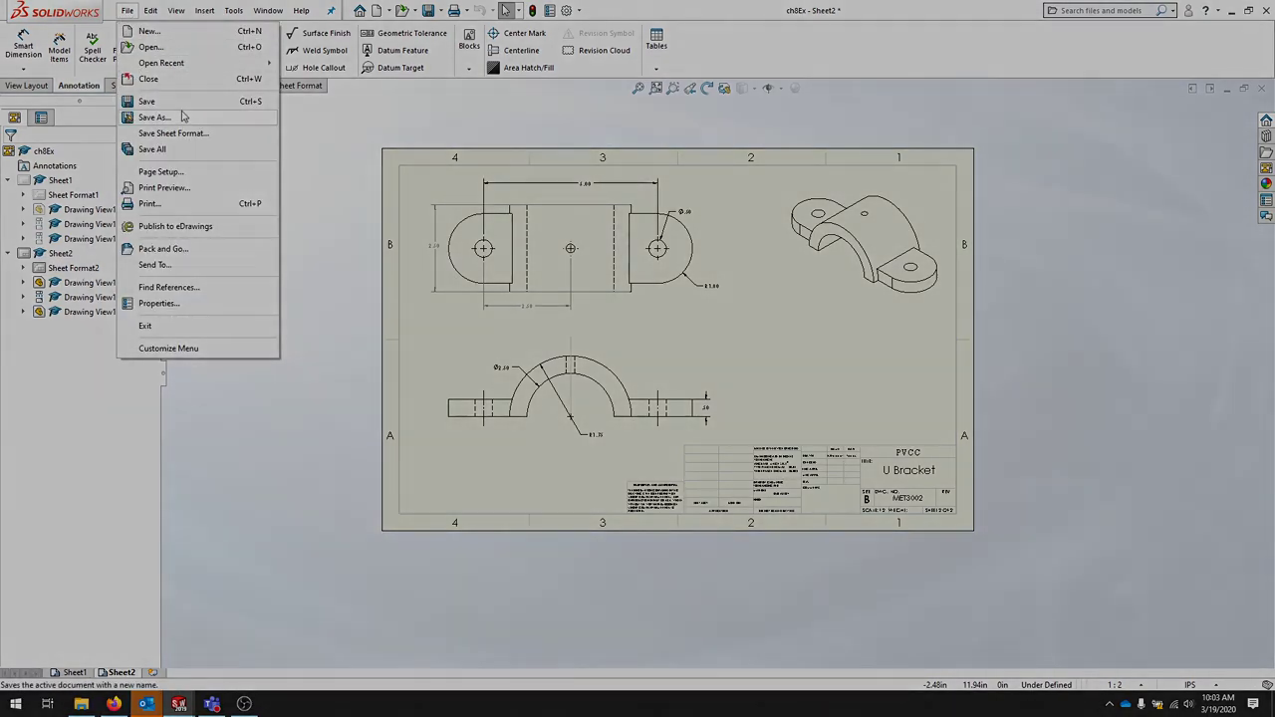